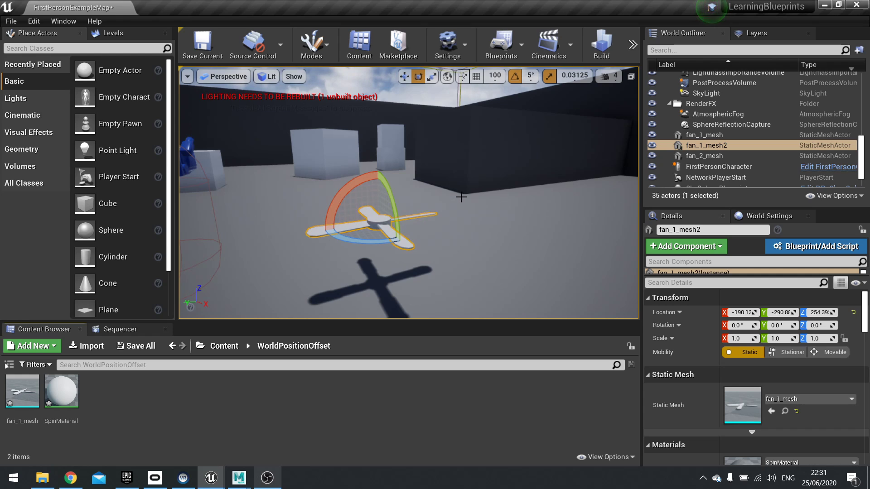
- Fly the viewport camera through the level and close in on the fan
mouse_move(470, 195)
right_mouse_down()
mouse_move(442, 209)
mouse_move(414, 207)
mouse_move(464, 201)
right_mouse_up()
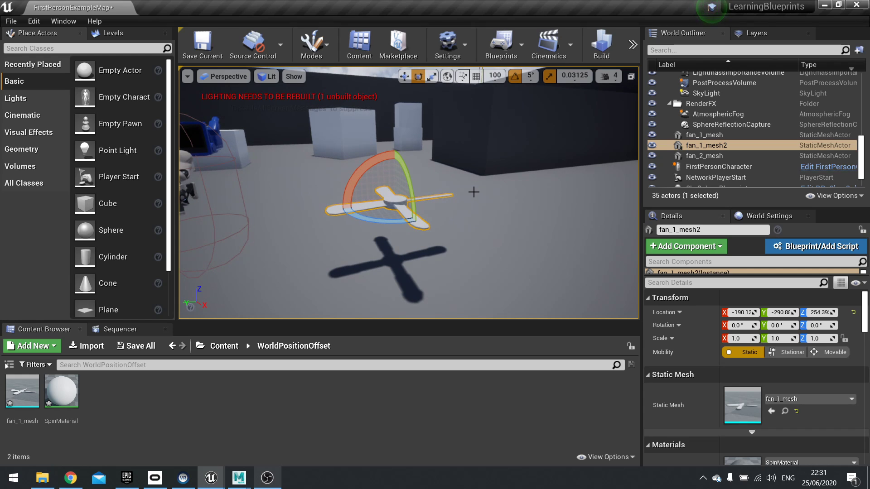
key("d")
right_click_drag(427, 227, 258, 279)
key("d")
key("w")
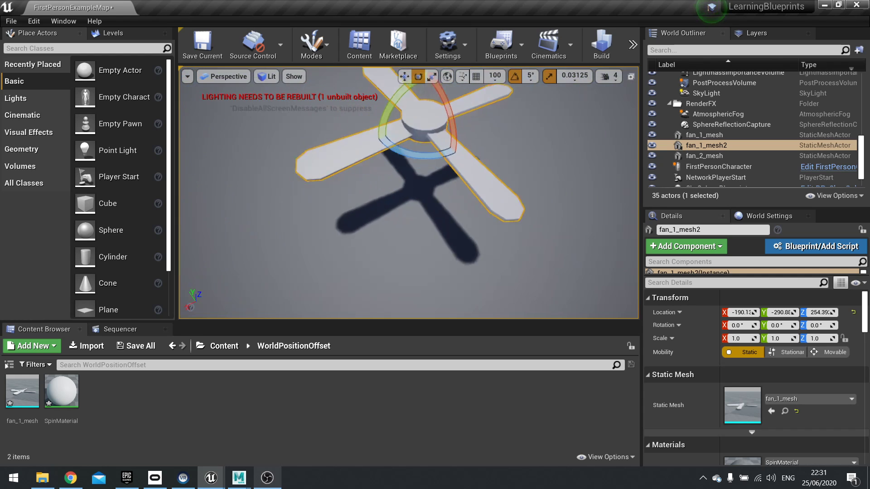
key("w")
right_click_drag(440, 252, 436, 223)
key("s")
key("w")
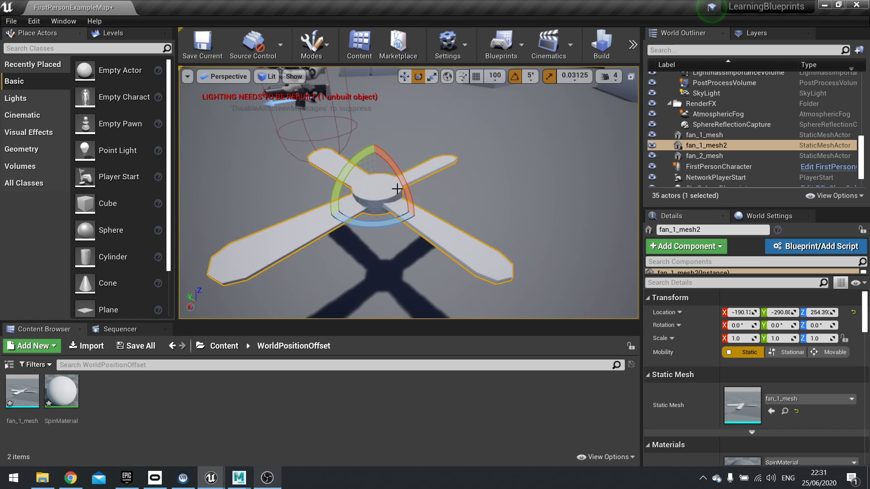
- Open SpinMaterial and pan its graph to the material's output pins, leaving room on the left
double_click(70, 390)
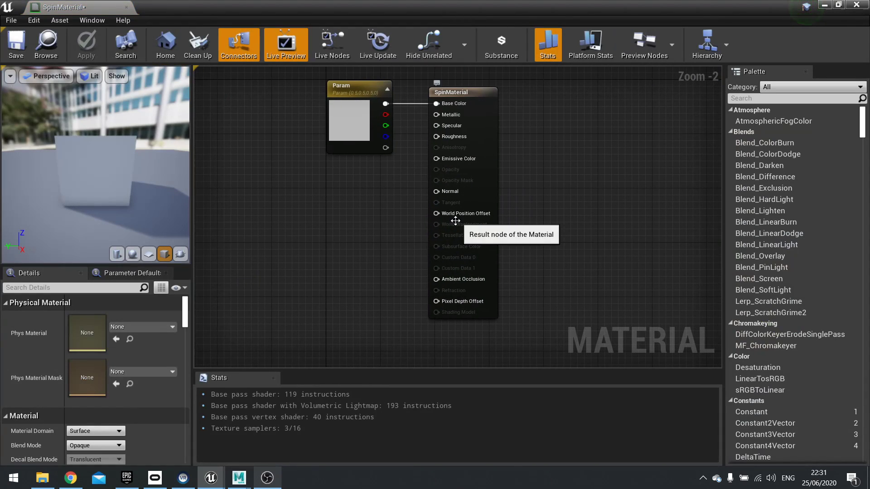
scroll(475, 233, "up", 2)
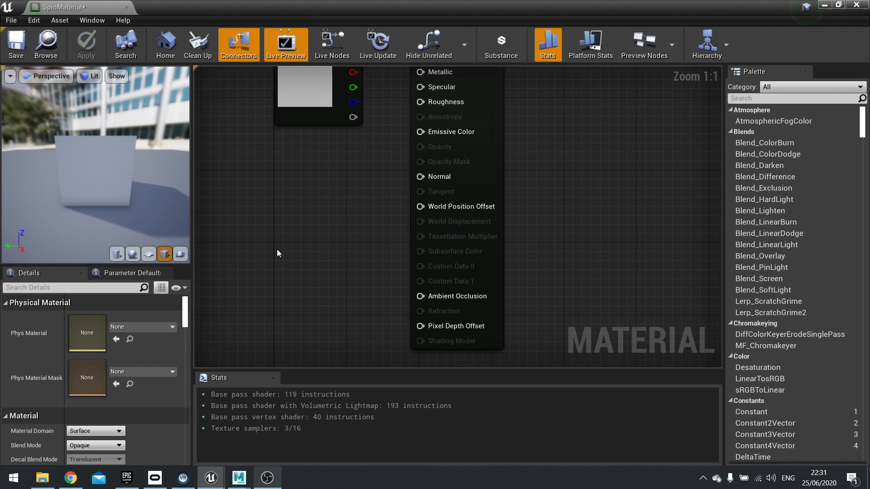
left_click_drag(145, 181, 84, 142)
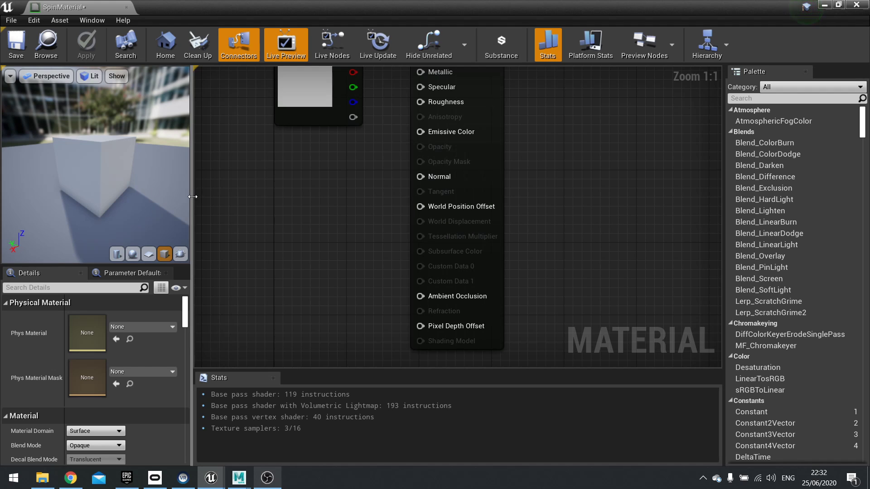
left_click_drag(306, 237, 314, 253)
right_click_drag(308, 201, 333, 252)
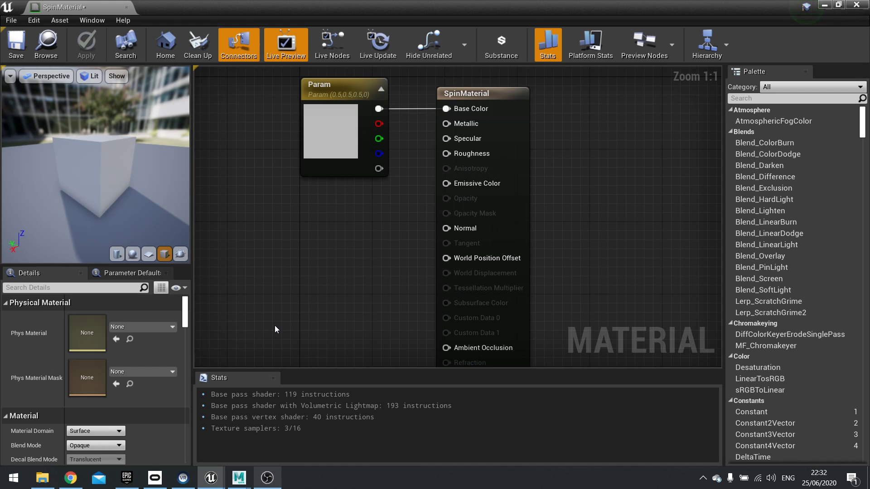
right_click_drag(331, 316, 468, 239)
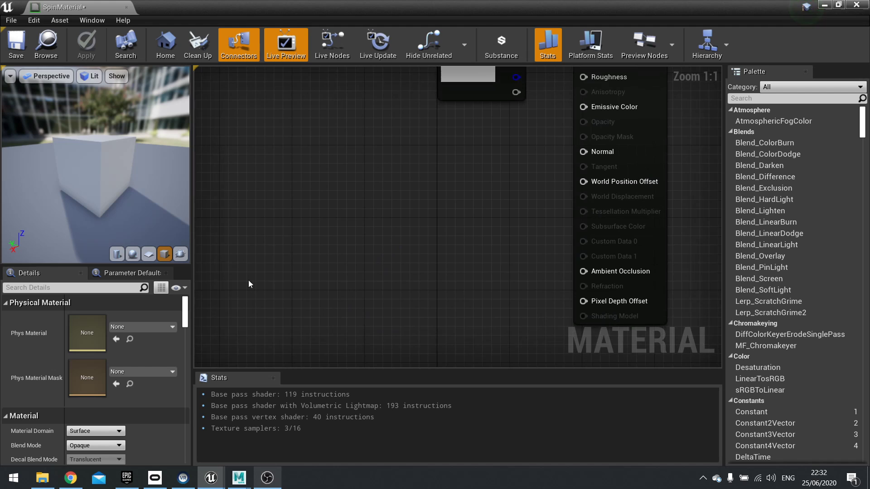
- Add a RotateAboutAxis node via 'rotate ab' search and clear space to its left
right_click(390, 210)
type("rotate about")
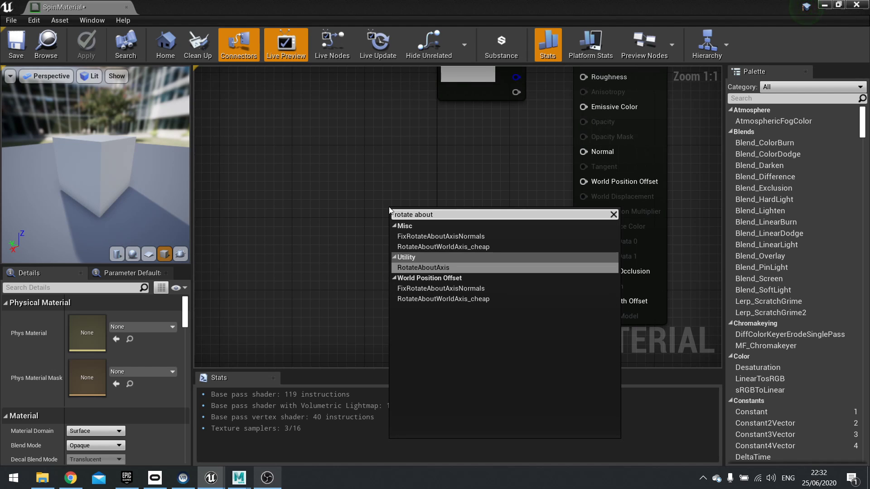
left_click(432, 271)
left_click_drag(442, 252, 335, 245)
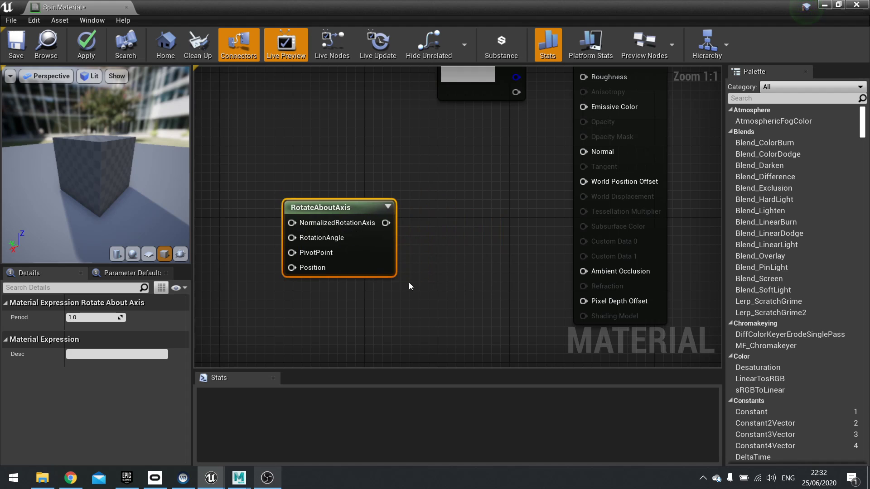
right_click_drag(409, 282, 554, 270)
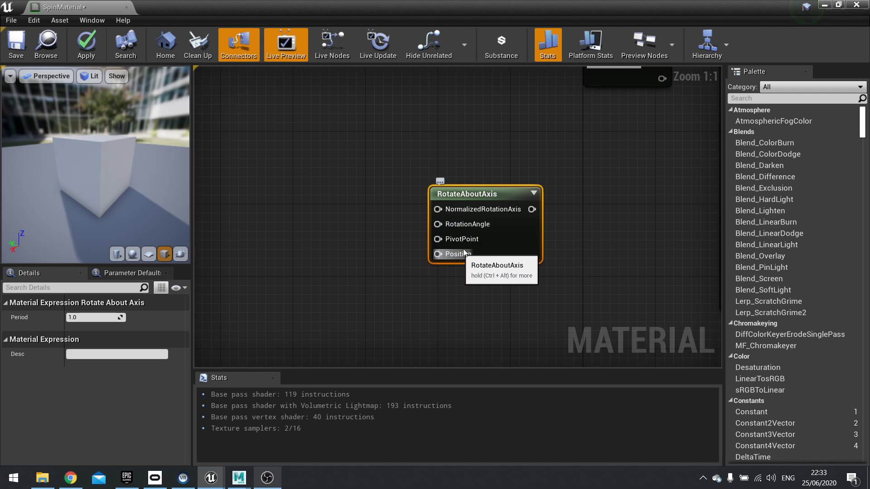
right_click_drag(591, 227, 509, 251)
right_click_drag(311, 275, 559, 264)
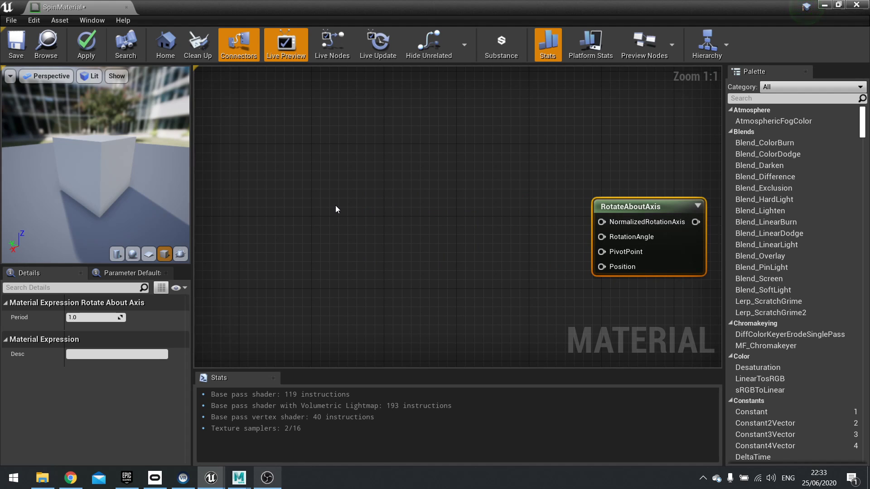
right_click_drag(434, 235, 321, 211)
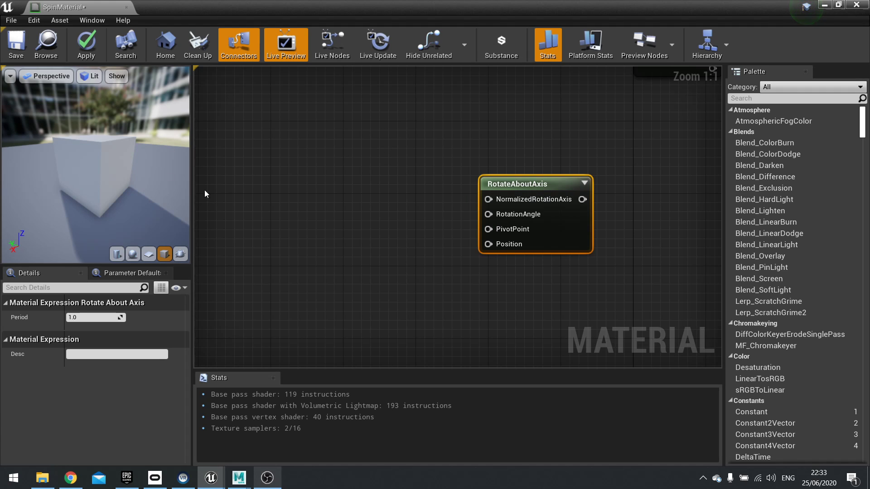
right_click_drag(289, 173, 324, 218)
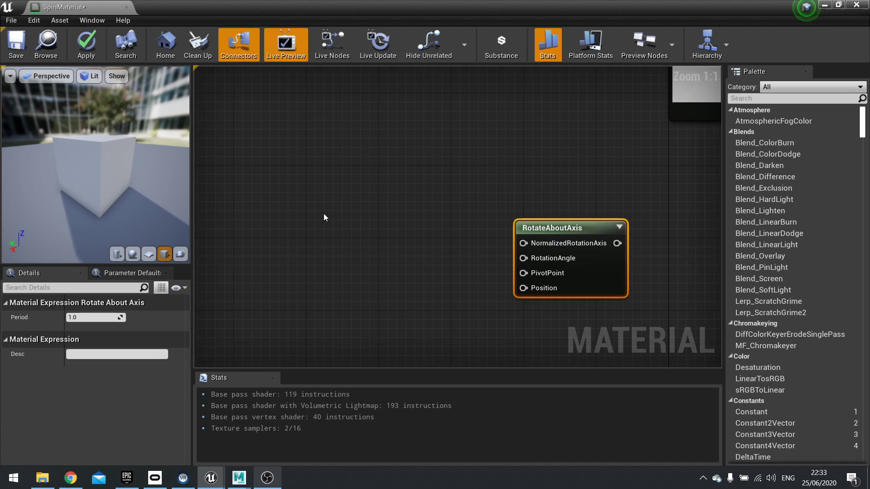
- Add an ObjectOrientation node and position it left of RotateAboutAxis
right_click(321, 173)
type("object")
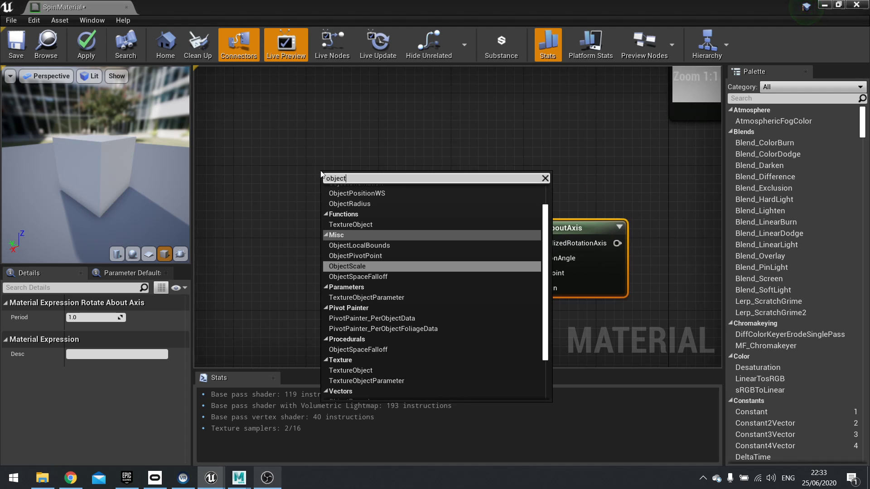
type(" orie")
key("Return")
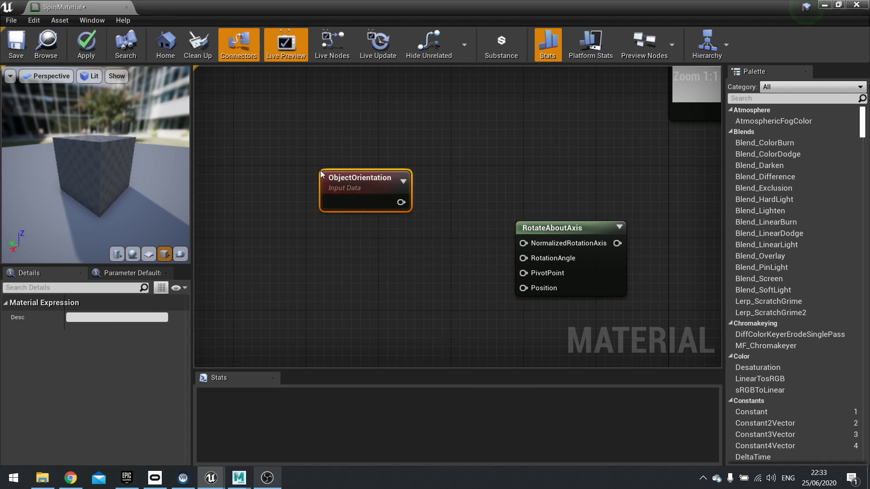
left_click_drag(317, 199, 308, 199)
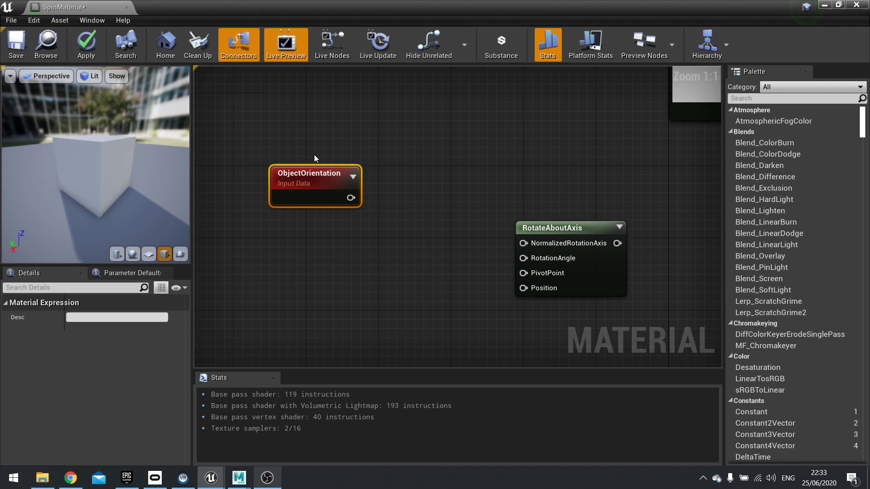
left_click_drag(333, 194, 330, 155)
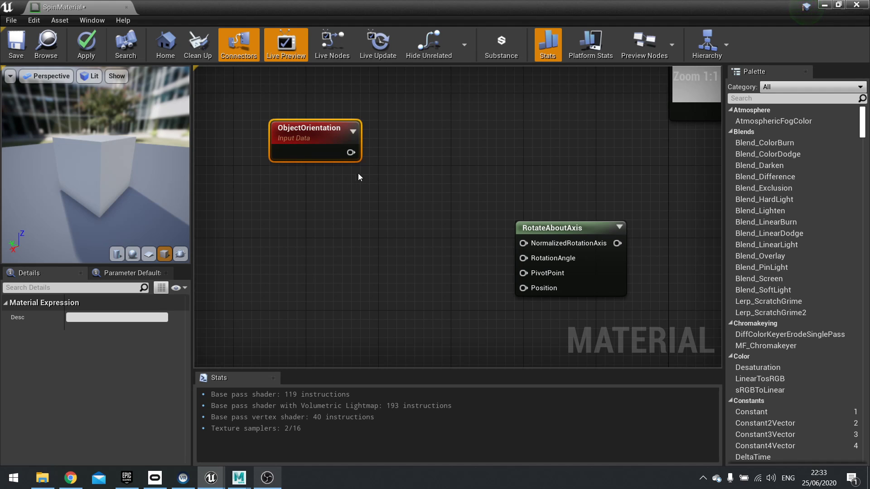
left_click_drag(312, 138, 267, 166)
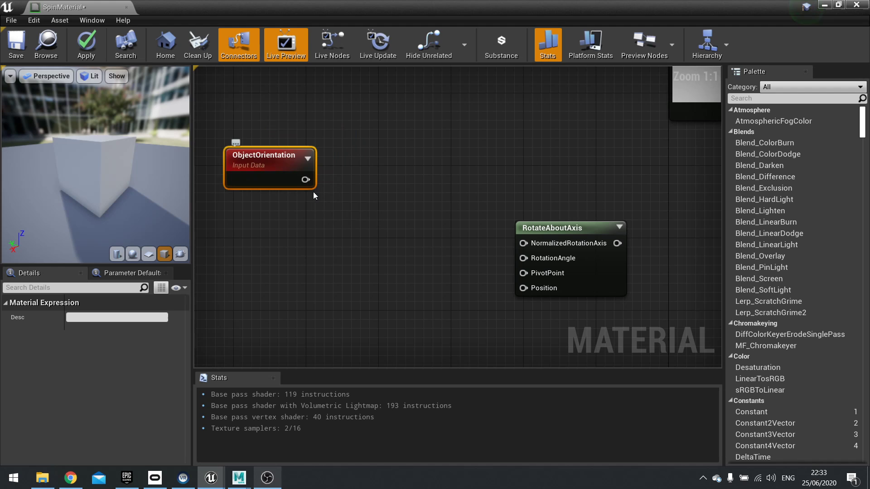
right_click_drag(318, 193, 336, 184)
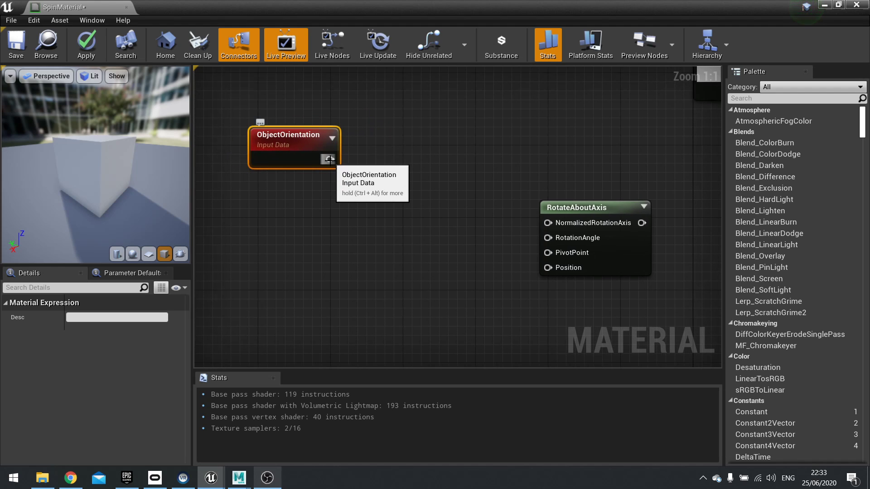
- Feed ObjectOrientation into a RotateVector node and wire its Result into NormalizedRotationAxis
left_click_drag(330, 159, 398, 154)
type("r")
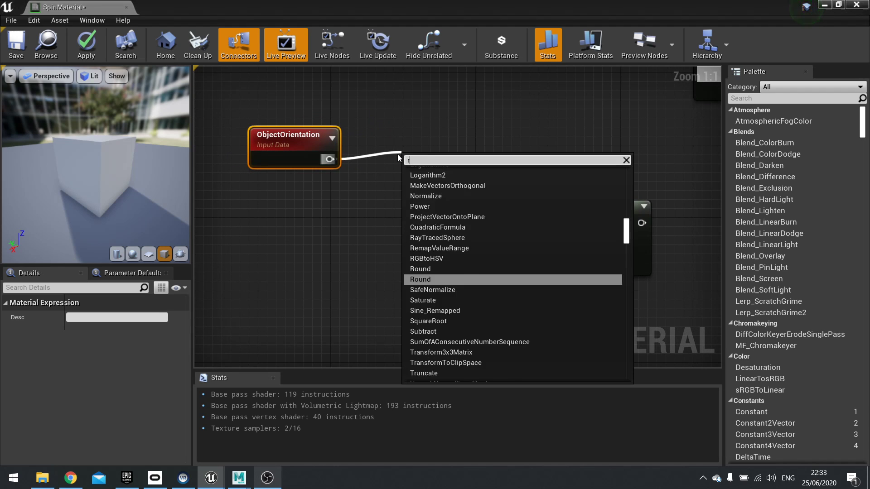
type("otate")
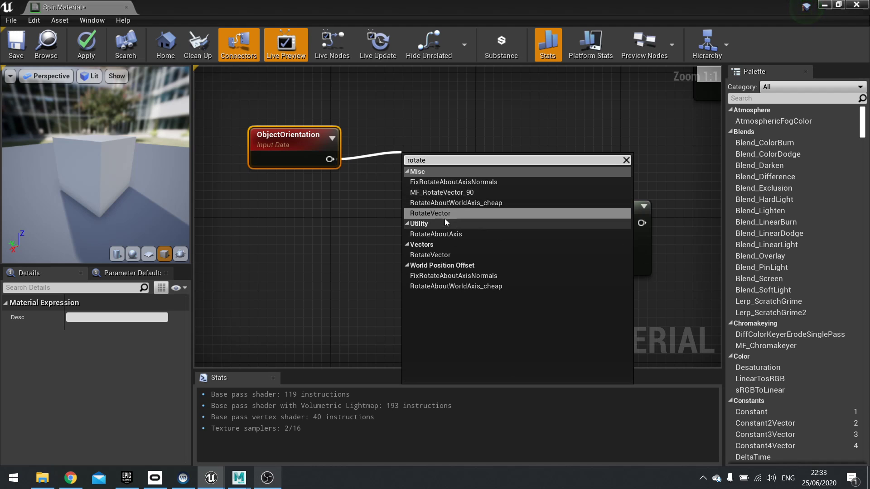
left_click(449, 213)
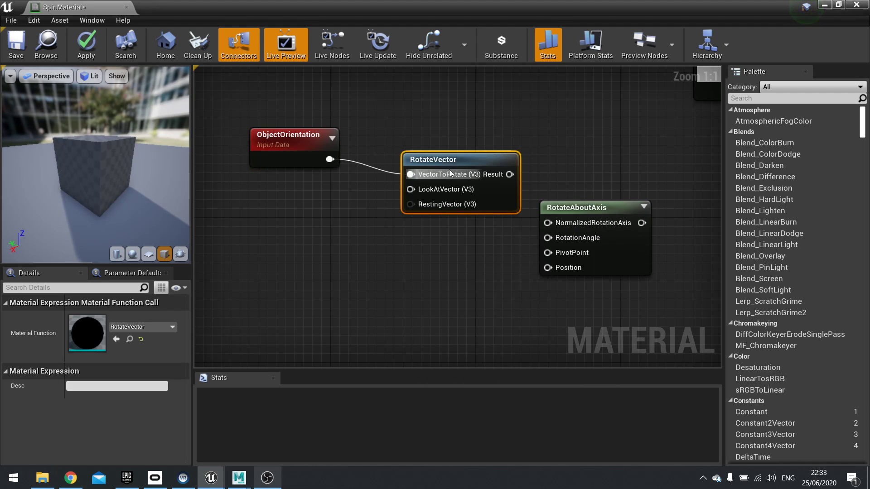
left_click_drag(449, 158, 412, 147)
left_click_drag(419, 238, 300, 136)
left_click_drag(397, 145, 347, 152)
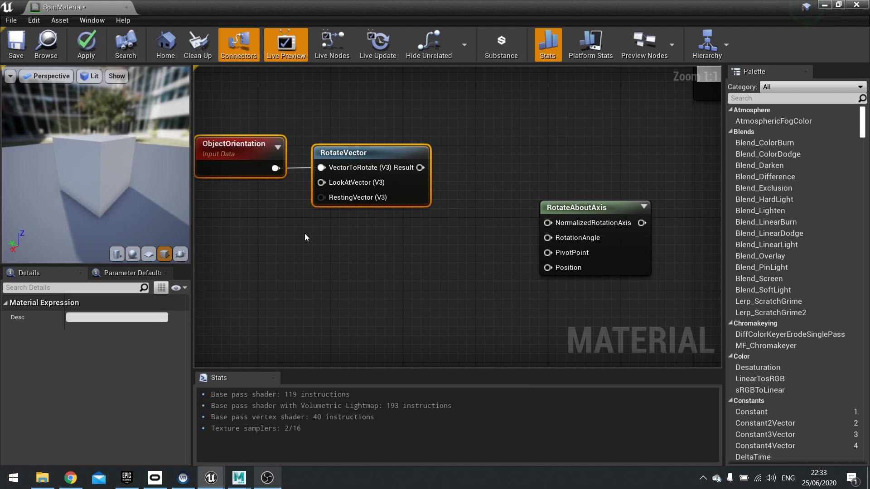
left_click_drag(420, 168, 547, 222)
right_click_drag(332, 251, 513, 240)
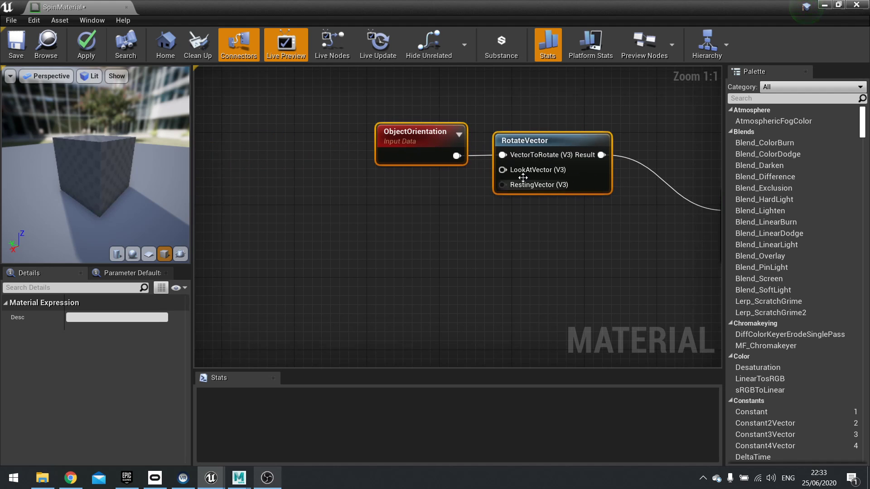
left_click_drag(521, 169, 503, 170)
- Add a 0,0,0 constant vector for RotateVector's LookAtVector input
left_click(392, 219)
left_click(393, 222)
left_click_drag(455, 235, 435, 197)
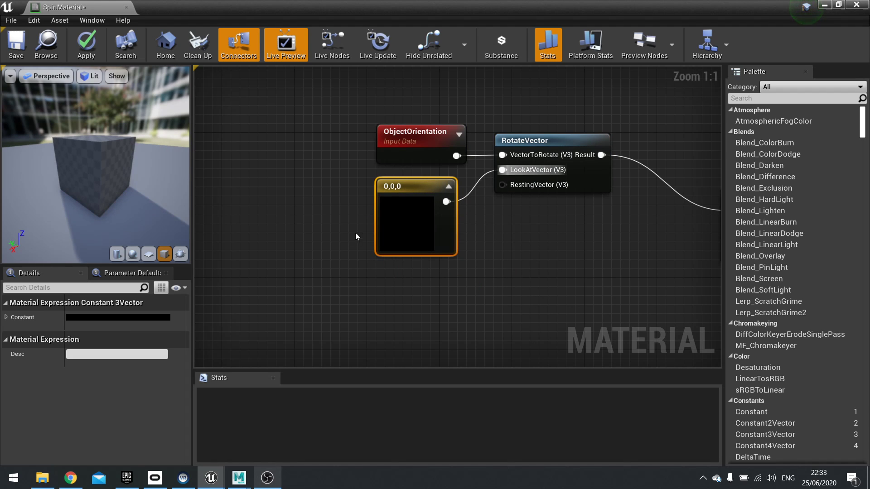
right_click(383, 269)
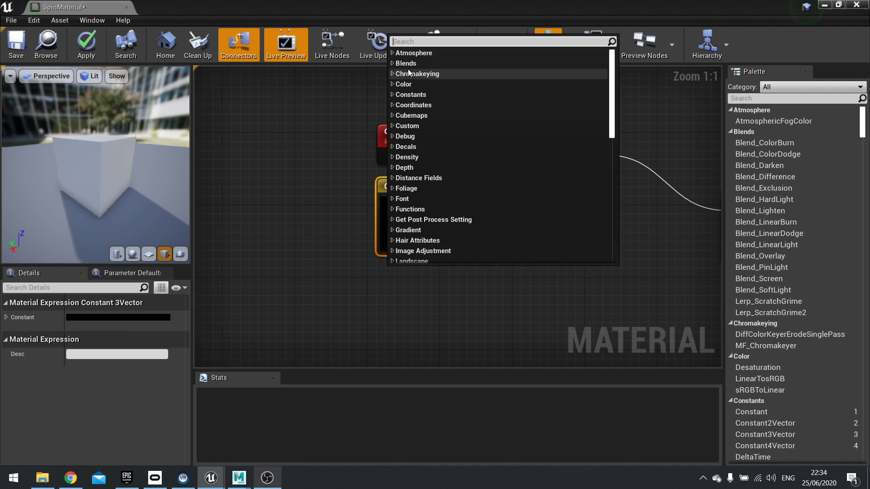
left_click(327, 227)
left_click(428, 222)
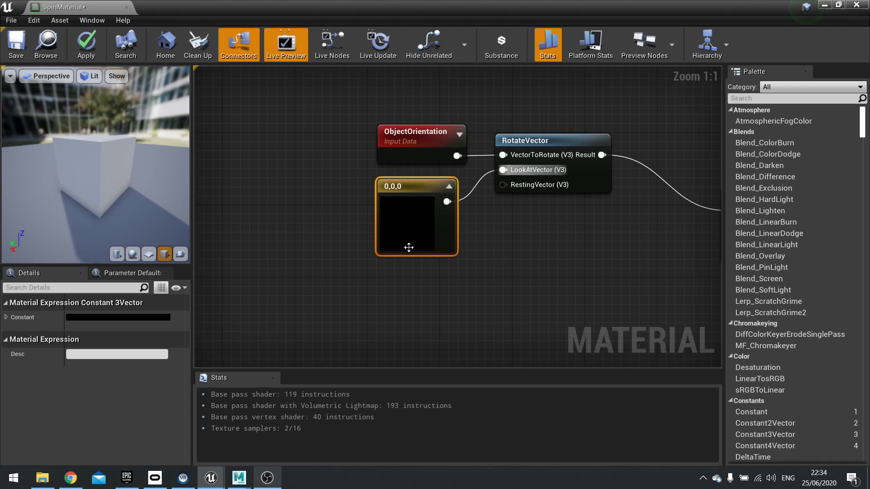
right_click_drag(401, 224, 302, 229)
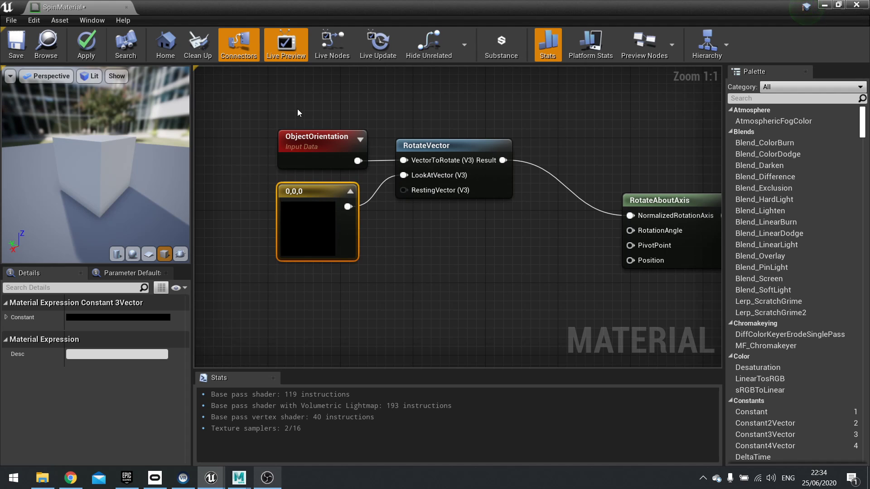
- Arrange the orientation, constant and RotateVector nodes, then select the 0,0,0 constant
left_click_drag(293, 119, 355, 177)
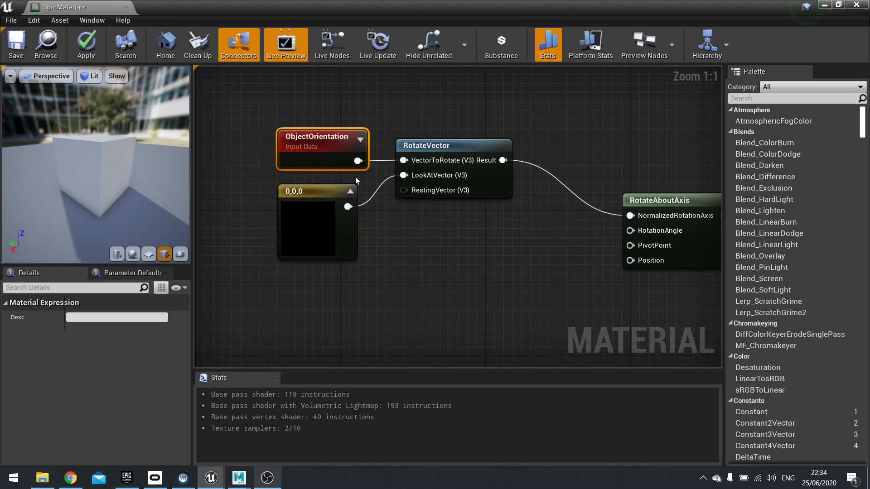
left_click_drag(264, 175, 378, 289)
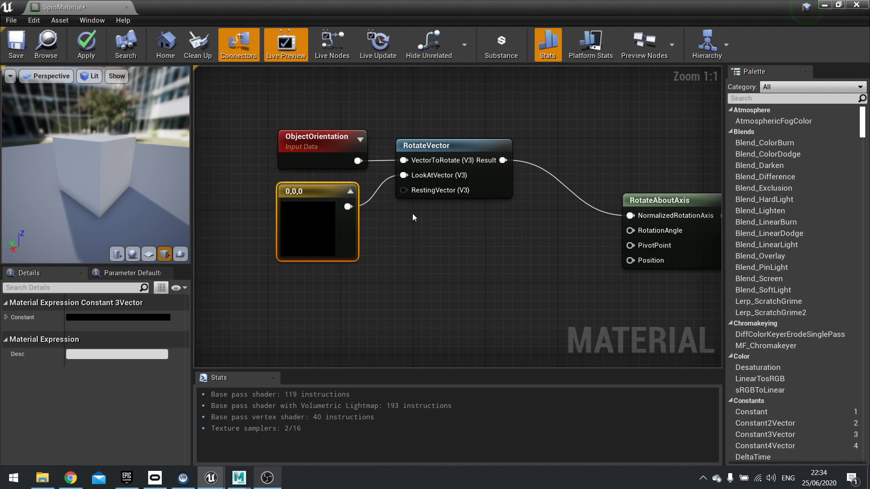
left_click_drag(392, 118, 545, 259)
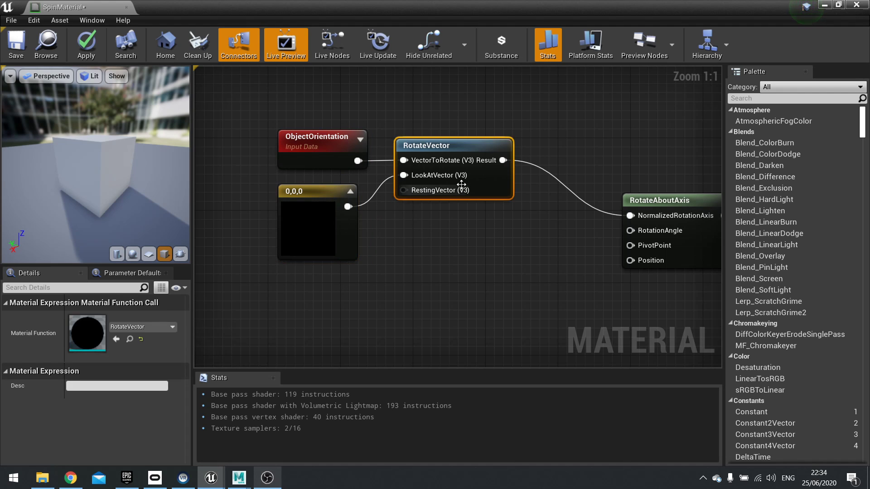
right_click_drag(470, 167, 373, 156)
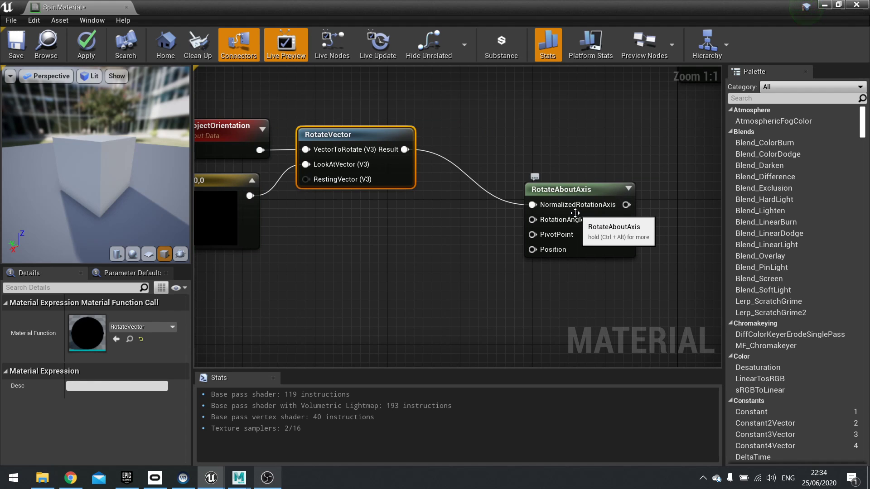
right_click_drag(581, 211, 482, 219)
left_click(327, 215)
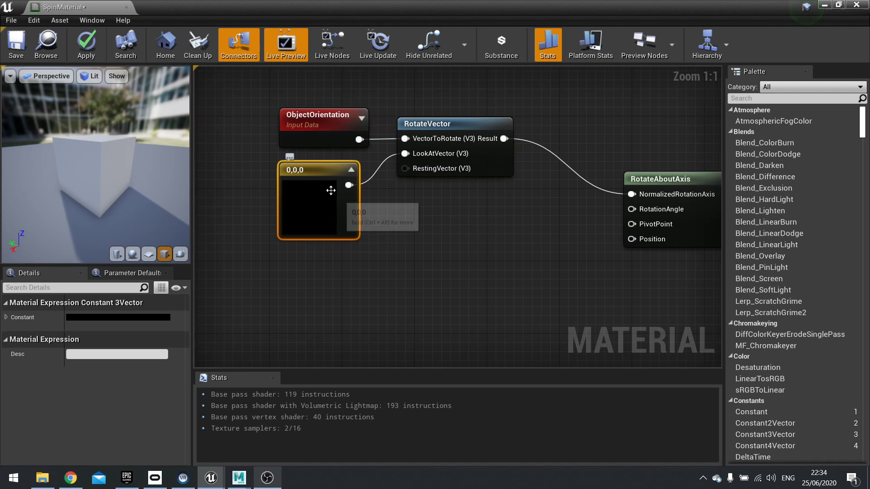
- Set the constant's blue channel to 1.0 in the Color Picker, making it 0,0,1
left_click(137, 317)
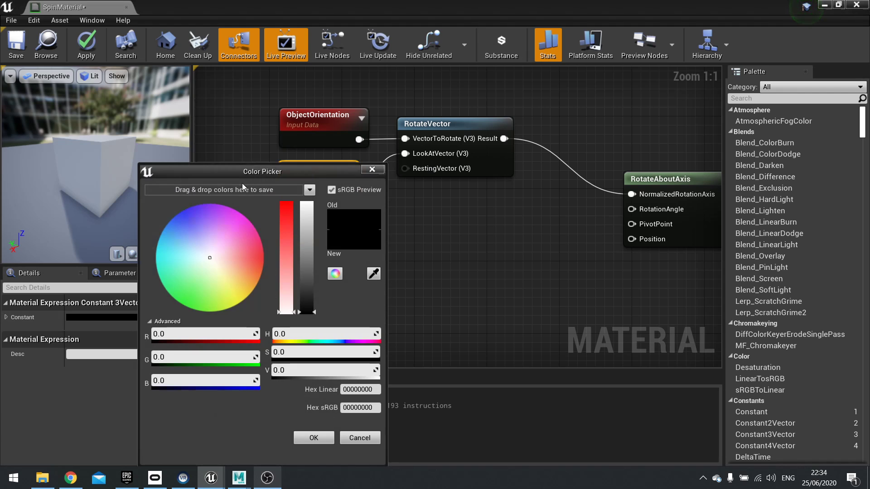
left_click_drag(245, 173, 563, 111)
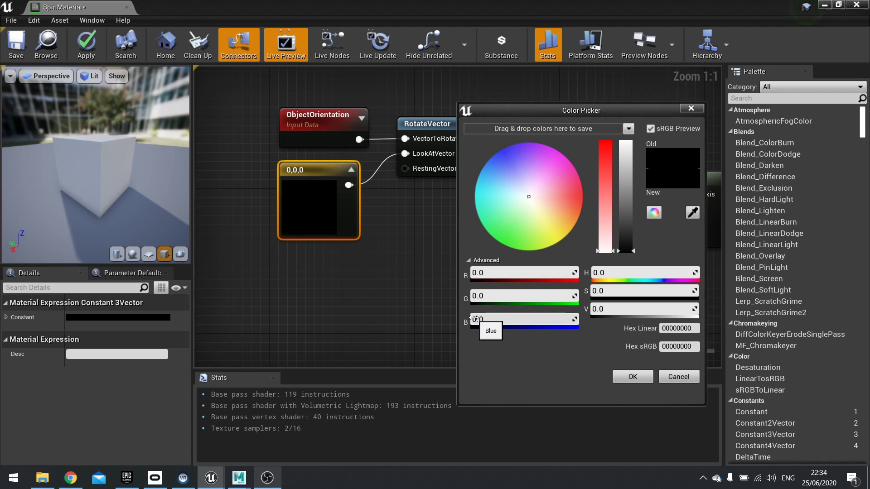
left_click(494, 320)
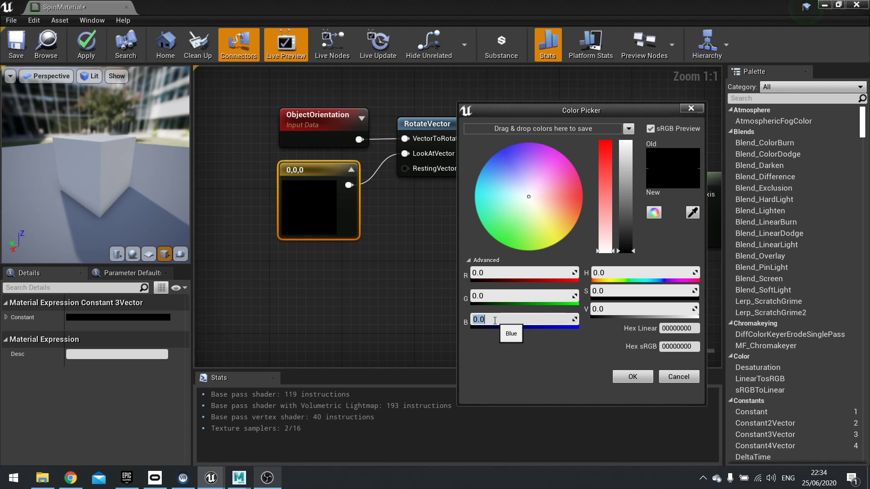
type("1")
key("Return")
left_click(632, 377)
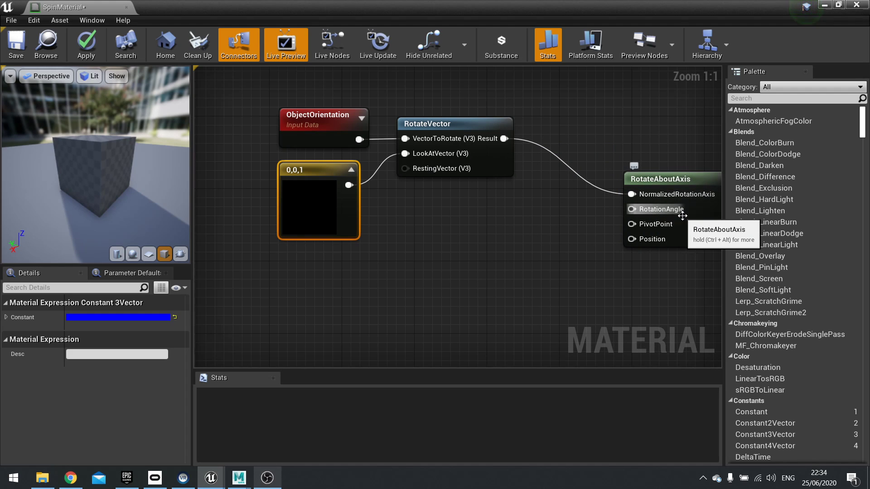
right_click_drag(513, 289, 420, 274)
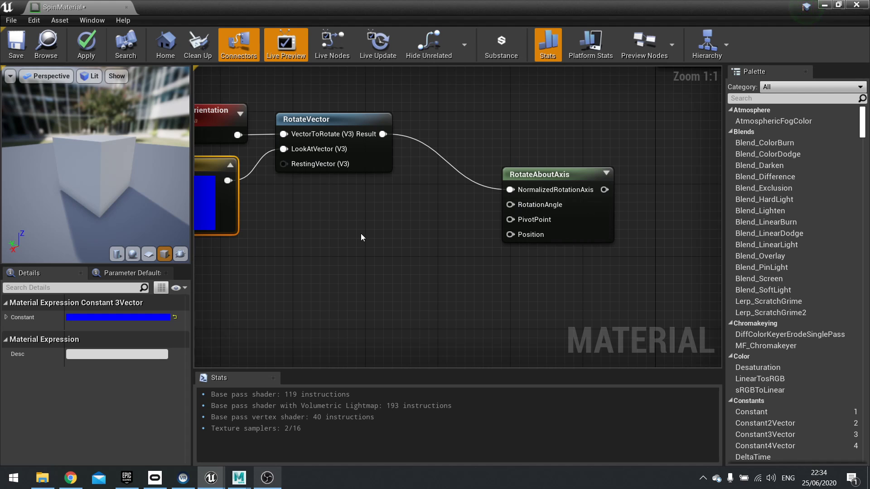
- Add a Time node and wire it into RotateAboutAxis's RotationAngle
right_click(333, 214)
type("time")
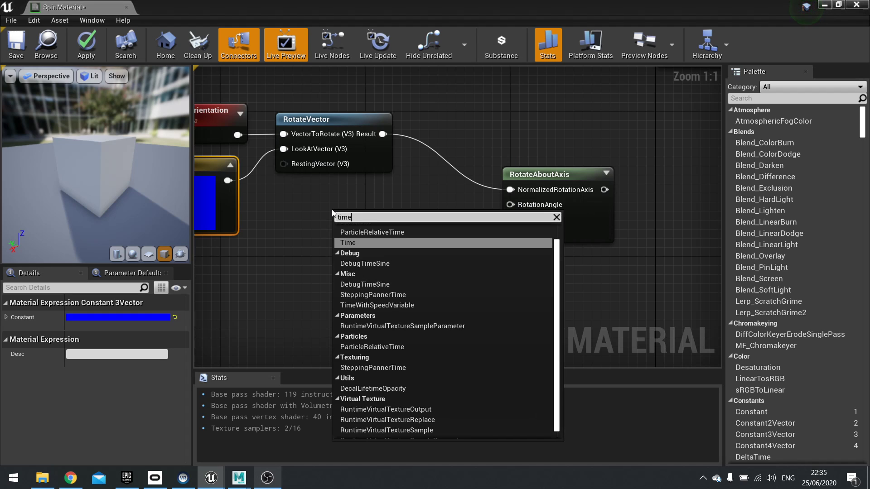
key("Return")
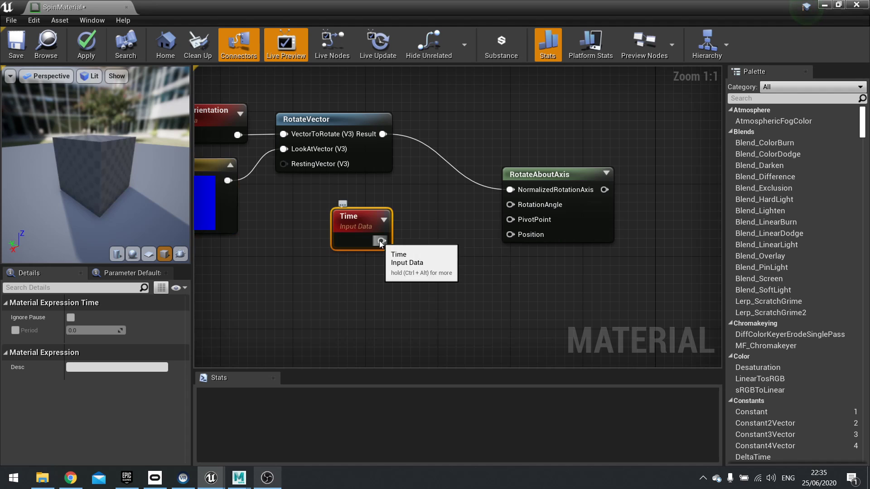
left_click_drag(381, 240, 511, 205)
left_click_drag(360, 248, 357, 223)
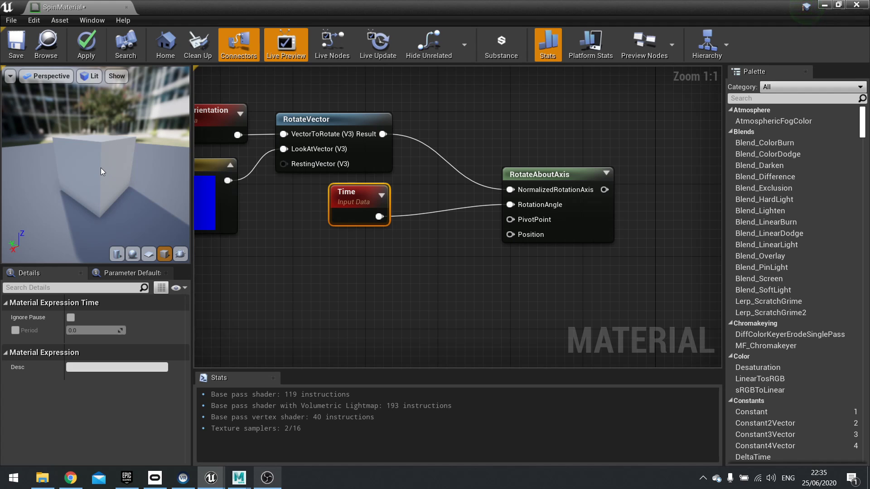
- Wire an ObjectPivotPoint node into PivotPoint, check the level, then reopen SpinMaterial
right_click(346, 268)
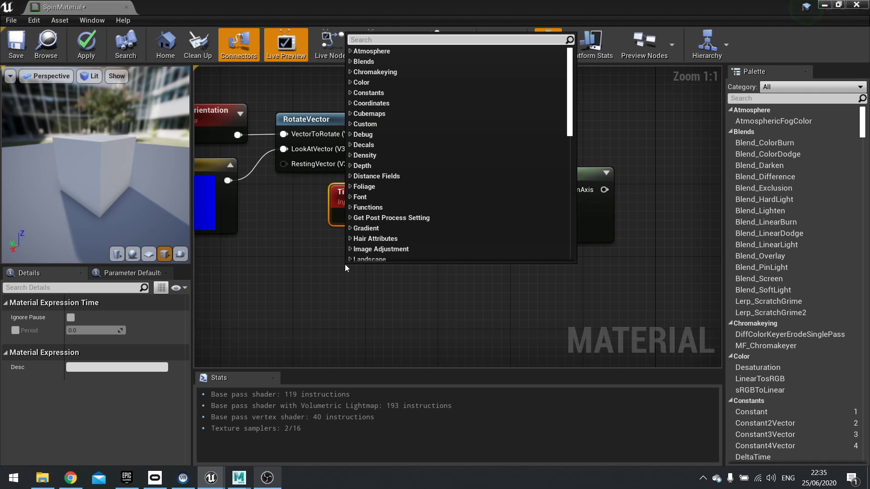
type("pivotpoin")
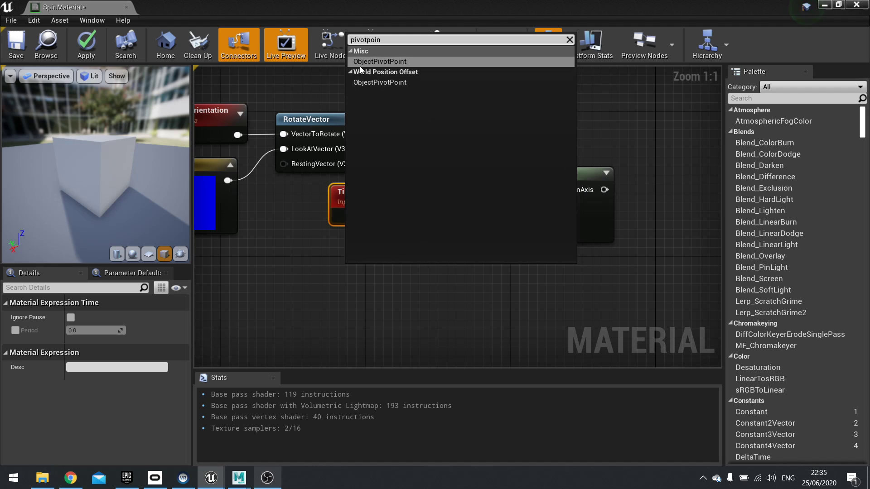
left_click(383, 62)
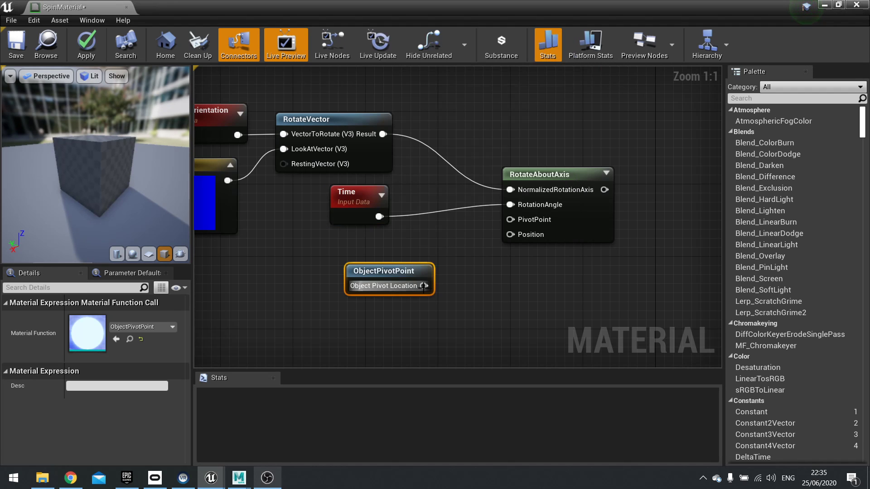
left_click_drag(425, 286, 510, 219)
left_click_drag(397, 271, 353, 247)
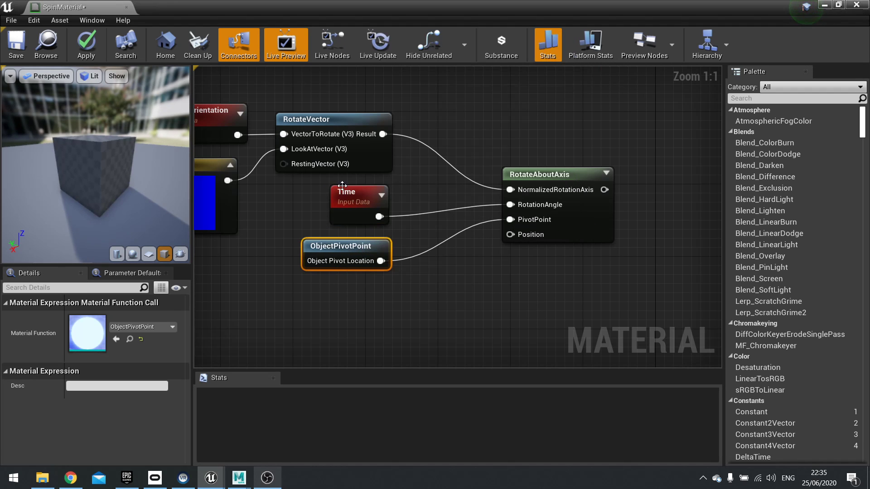
left_click(820, 5)
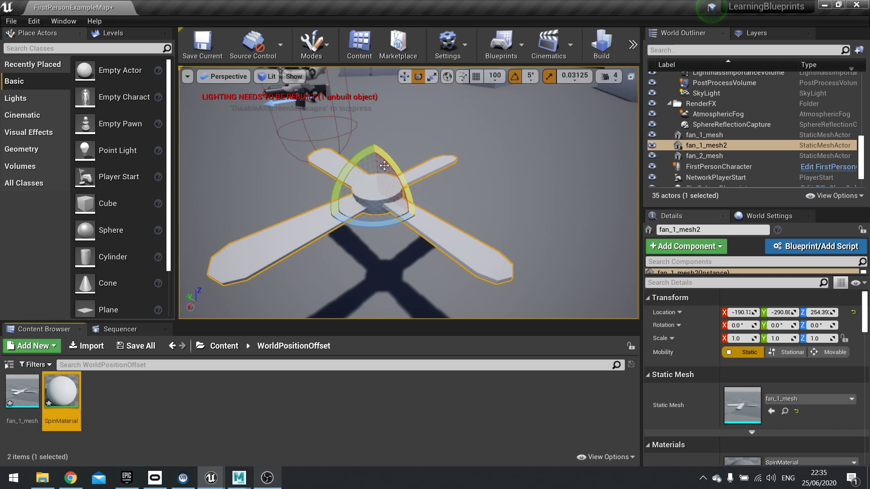
double_click(78, 398)
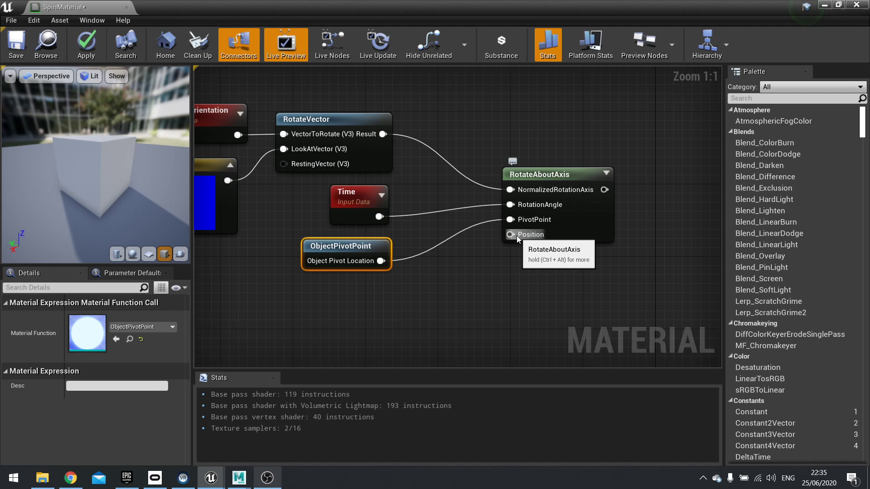
- Feed Absolute World Position into Position and route RotateAboutAxis's output to World Position Offset
left_click_drag(518, 236, 387, 321)
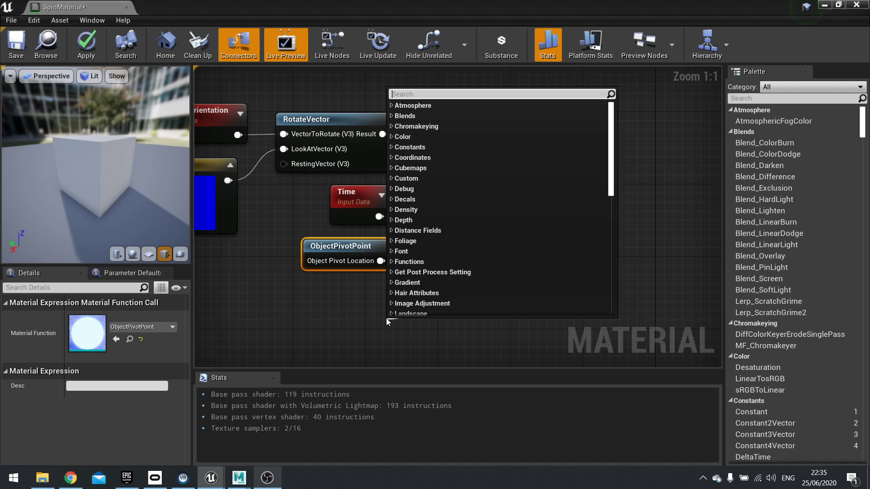
type("worldpo")
key("Return")
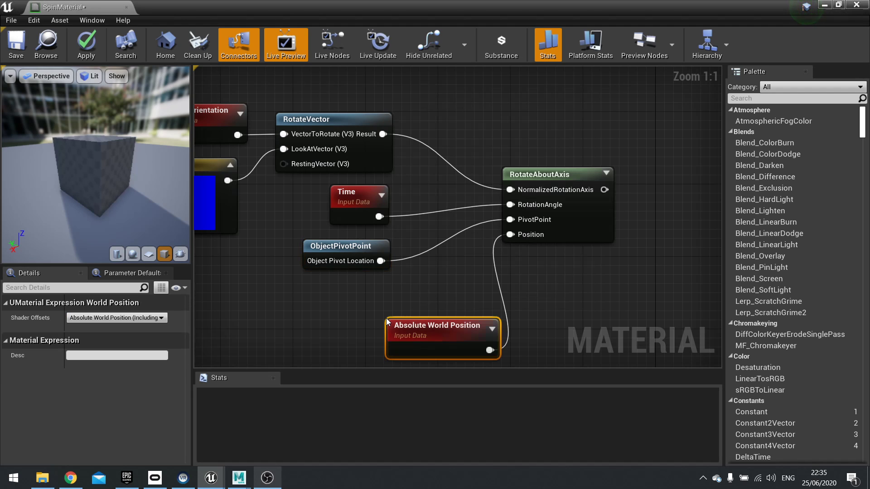
left_click_drag(388, 321, 276, 286)
right_click_drag(596, 273, 404, 338)
left_click_drag(416, 255, 607, 214)
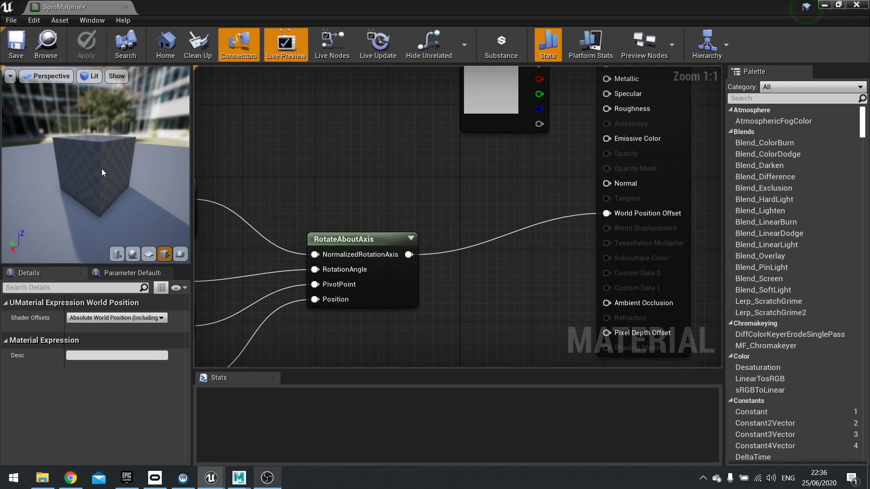
right_click_drag(304, 207, 445, 188)
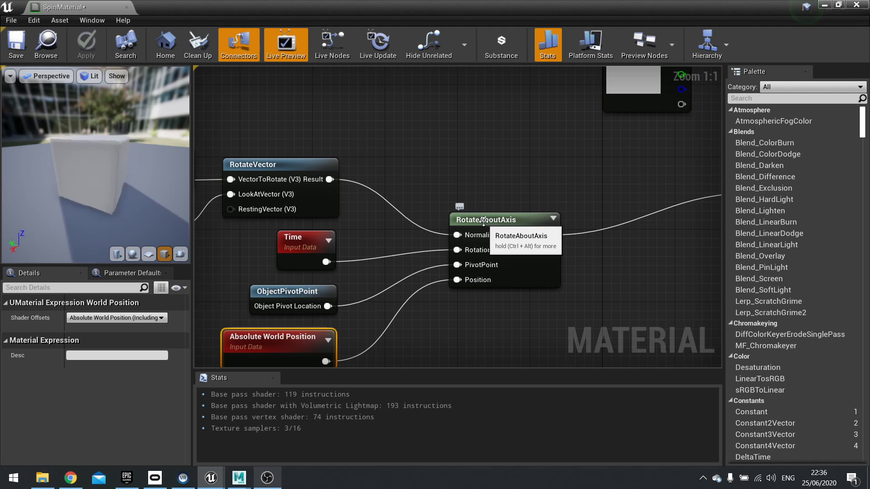
- Change RotateAboutAxis's Period from 0.5 to 10.0 and apply the material
left_click(484, 221)
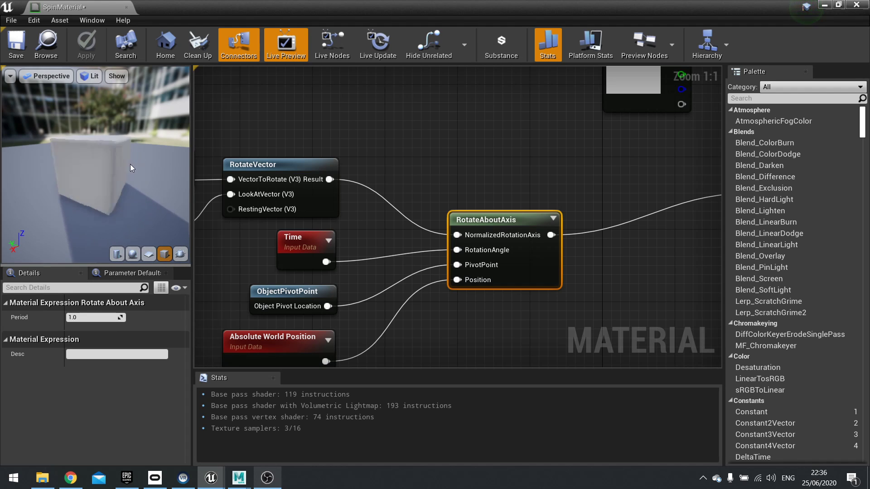
left_click(93, 317)
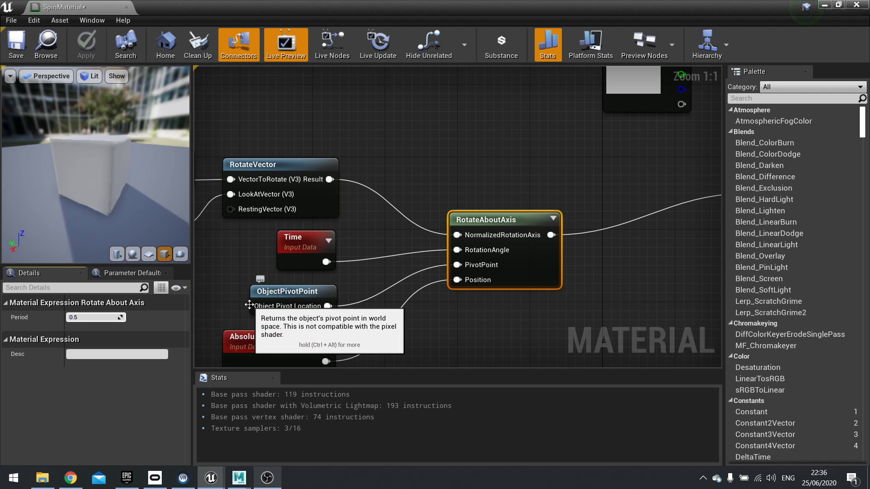
key("Return")
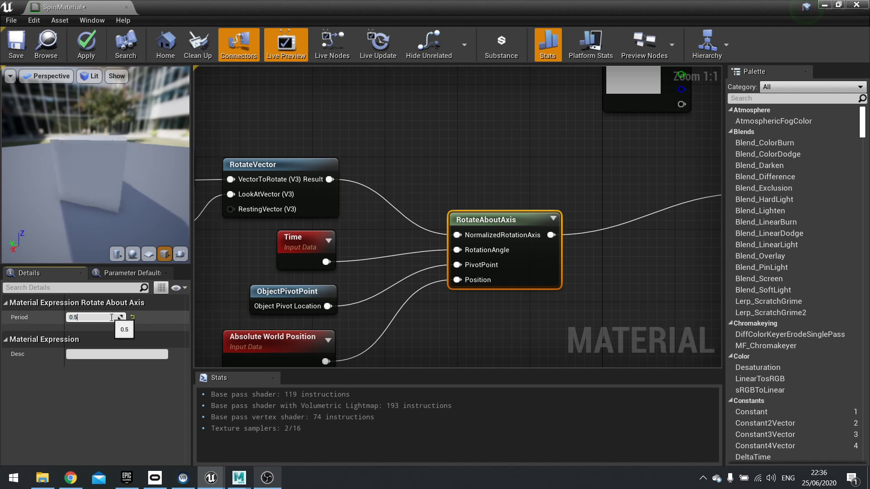
type("10")
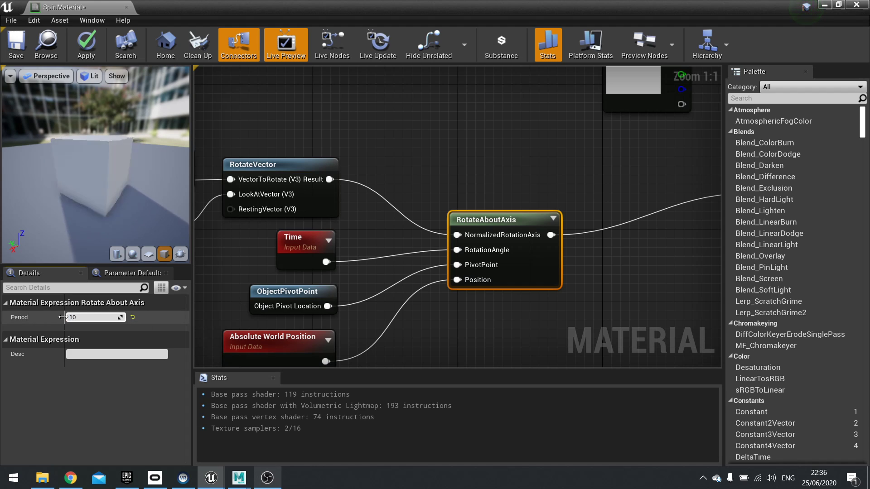
key("Return")
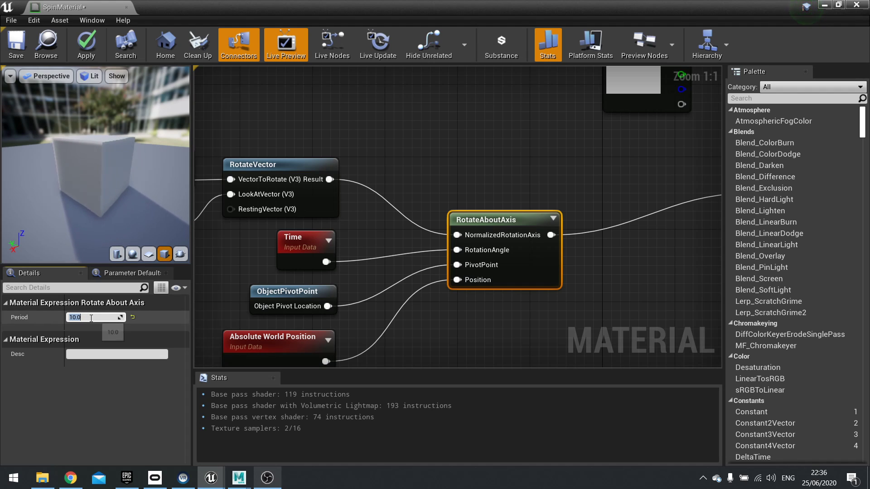
left_click(95, 56)
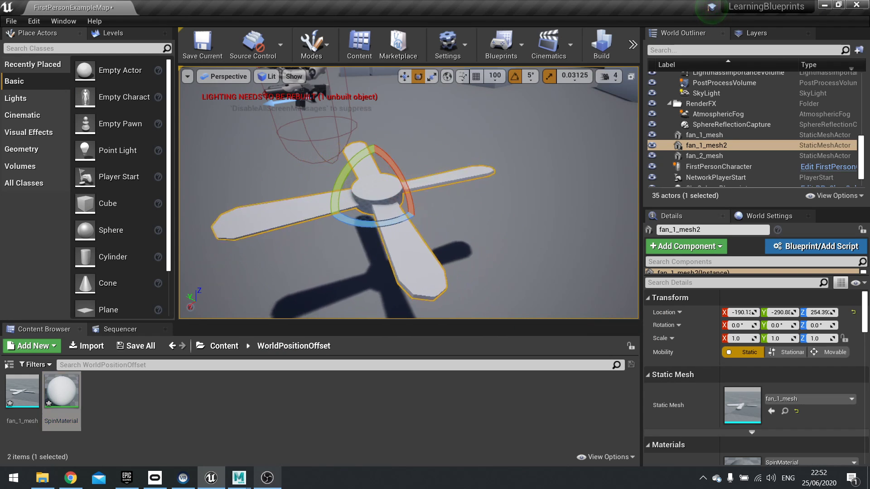
- Orbit around the spinning fan, import fan_2_mesh from the Desktop, then switch to Maya
right_click_drag(409, 193, 390, 170)
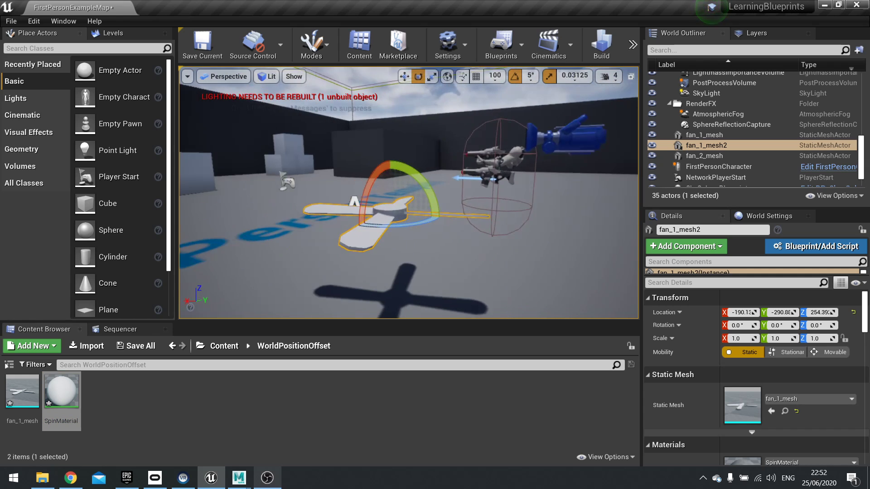
right_click_drag(435, 190, 464, 201)
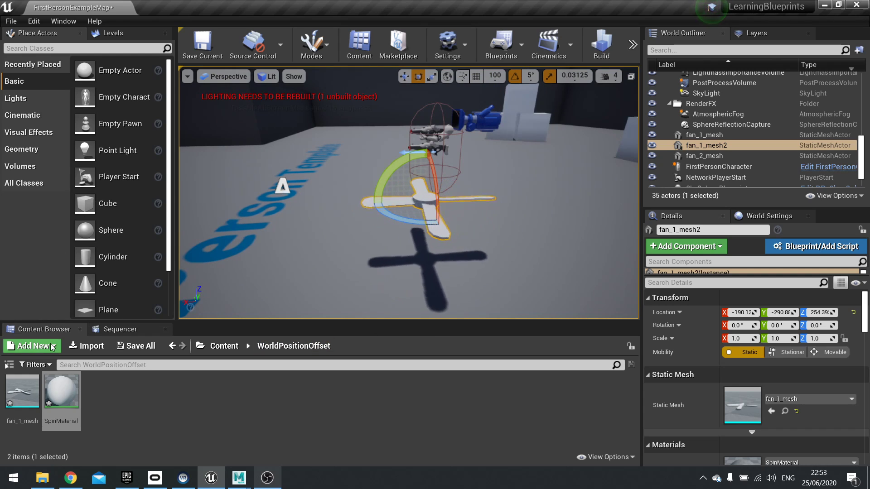
left_click(86, 346)
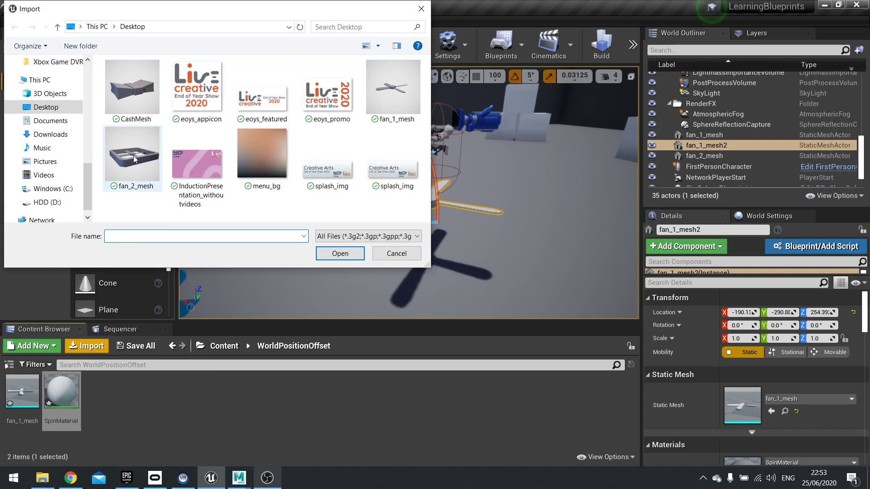
left_click(134, 154)
left_click(345, 254)
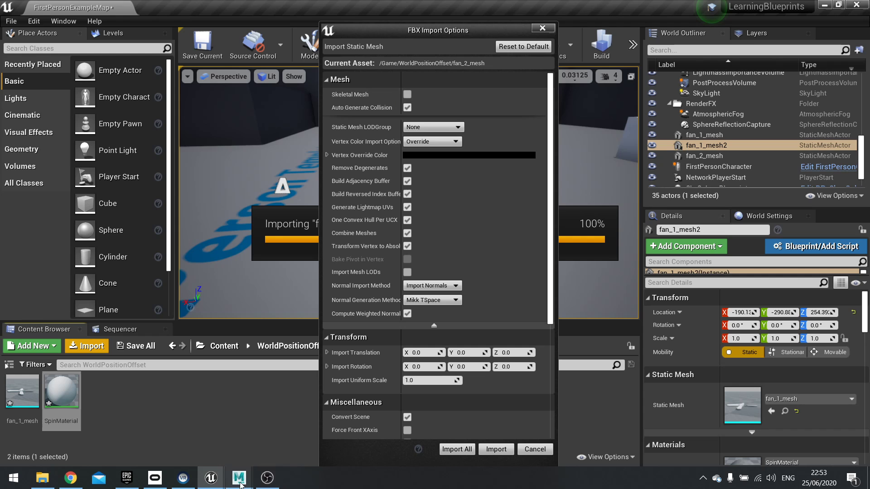
mouse_move(239, 478)
left_click(319, 440)
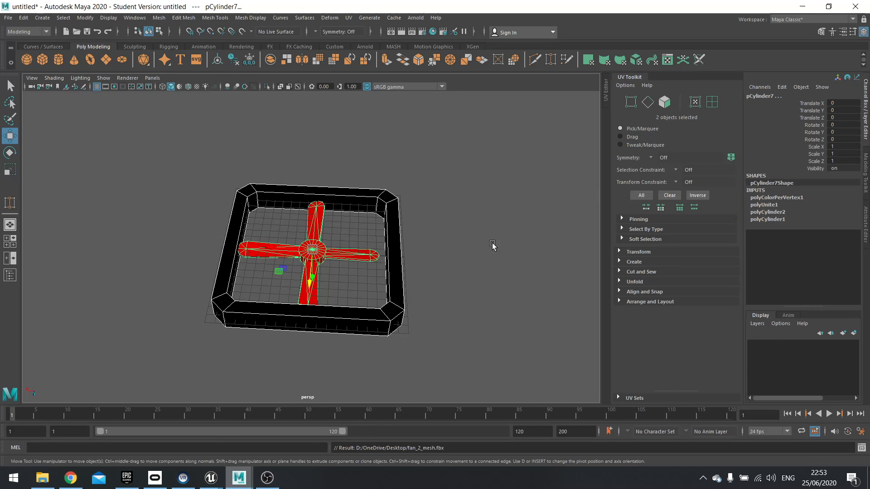
left_click_drag(459, 263, 424, 260, "alt")
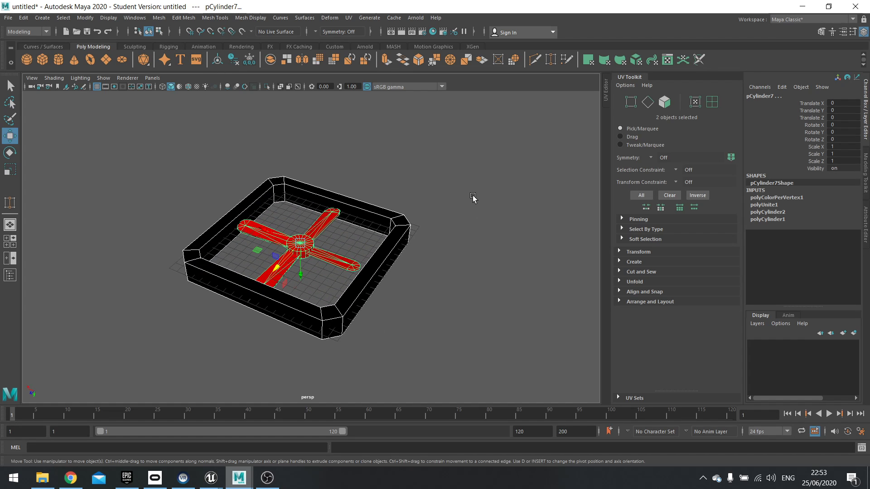
left_click_drag(425, 252, 357, 262, "alt")
scroll(353, 263, "up", 3)
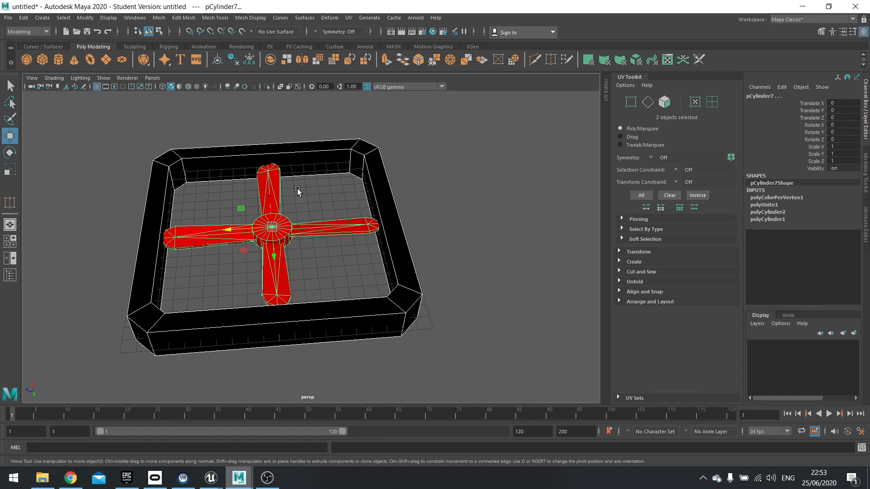
mouse_move(300, 240)
left_mouse_down("alt")
mouse_move(303, 255)
mouse_move(294, 242)
left_mouse_up("alt")
scroll(293, 242, "up", 3)
middle_click_drag(288, 248, 403, 237, "alt")
left_click_drag(403, 237, 349, 246, "alt")
scroll(353, 258, "down", 3)
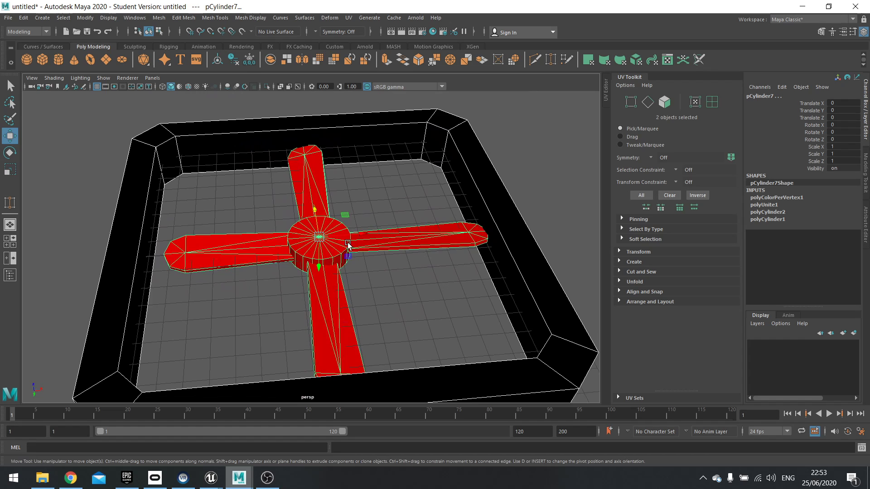
left_click(523, 276)
left_click(383, 291)
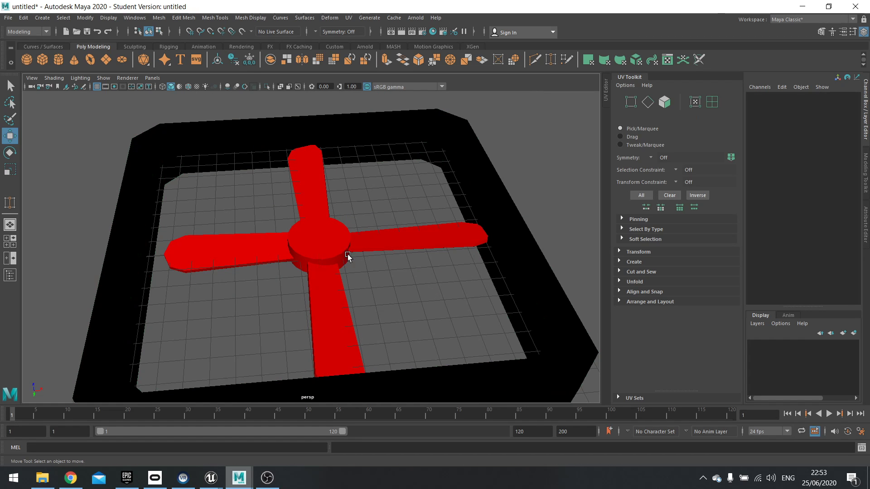
left_click(321, 214)
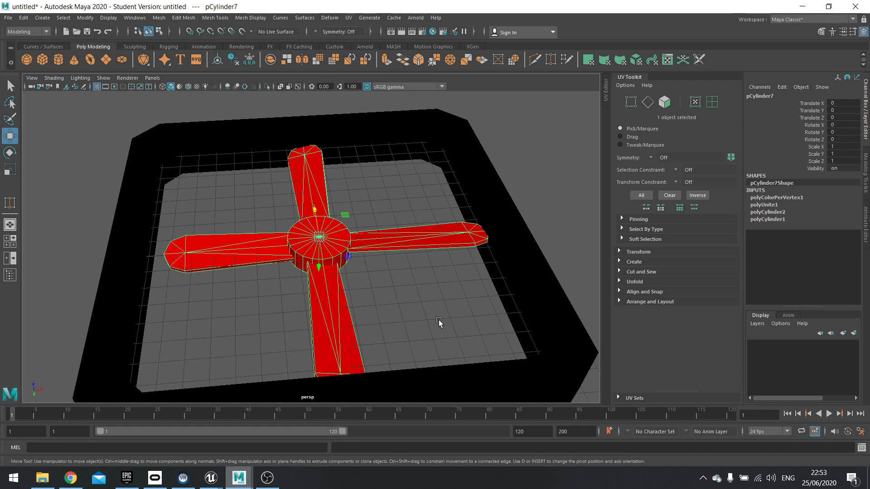
- Import fan_2_mesh with Vertex Color Import Option set to Replace, then close the message log
mouse_move(211, 482)
left_click(274, 426)
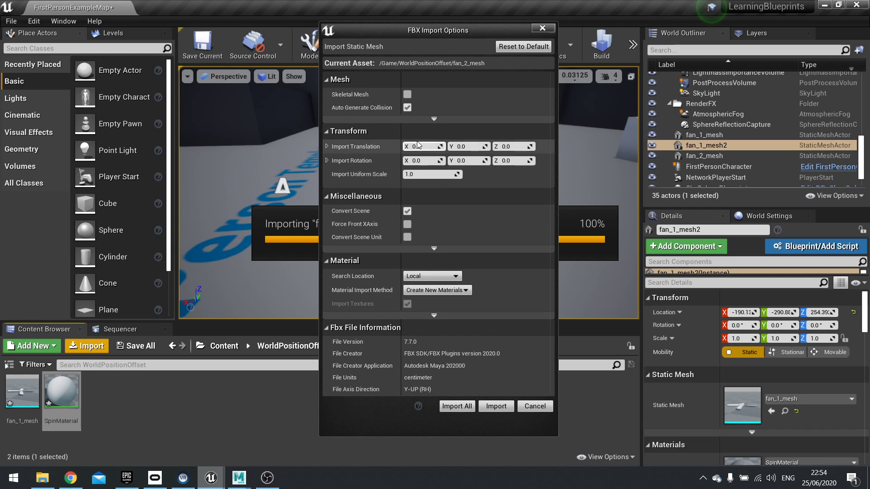
left_click(433, 119)
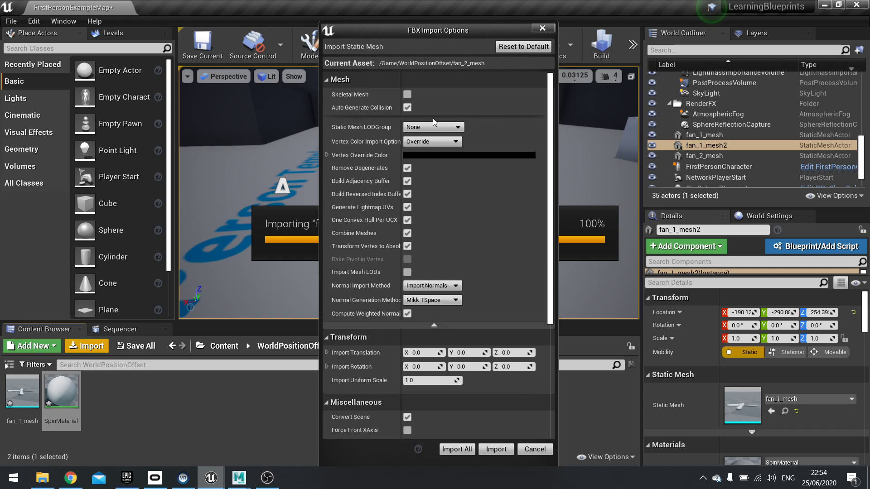
left_click(417, 142)
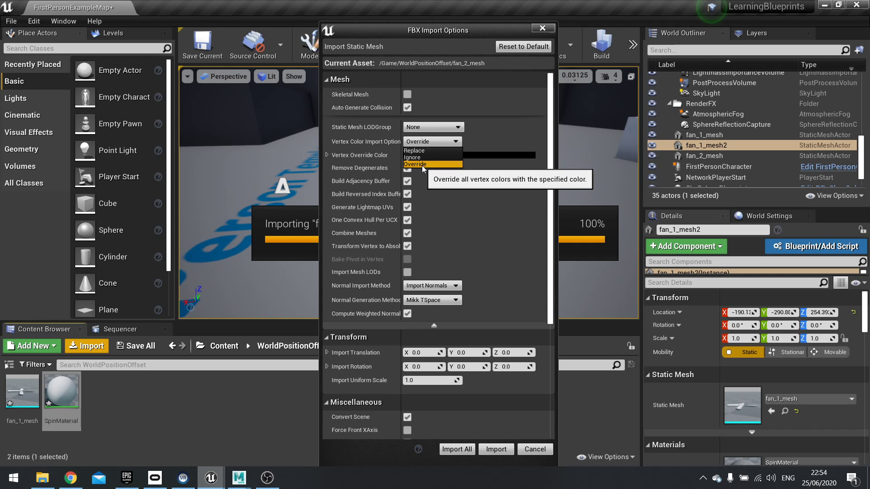
left_click(424, 164)
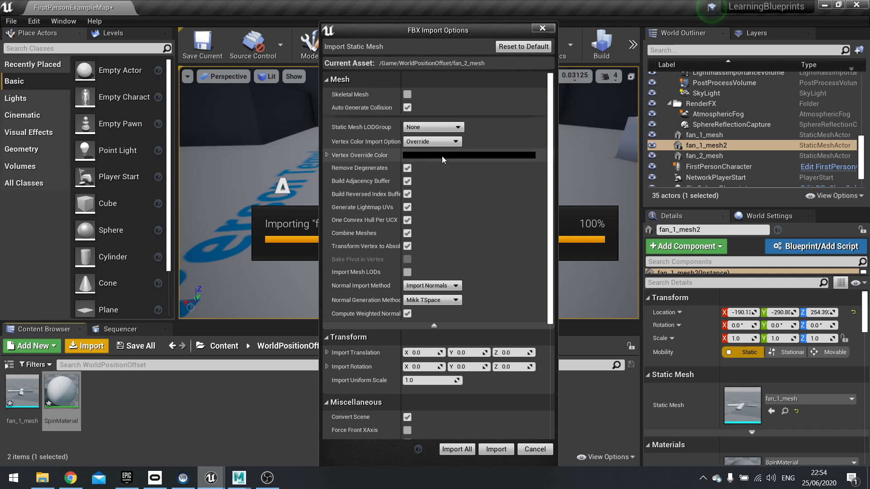
left_click(436, 141)
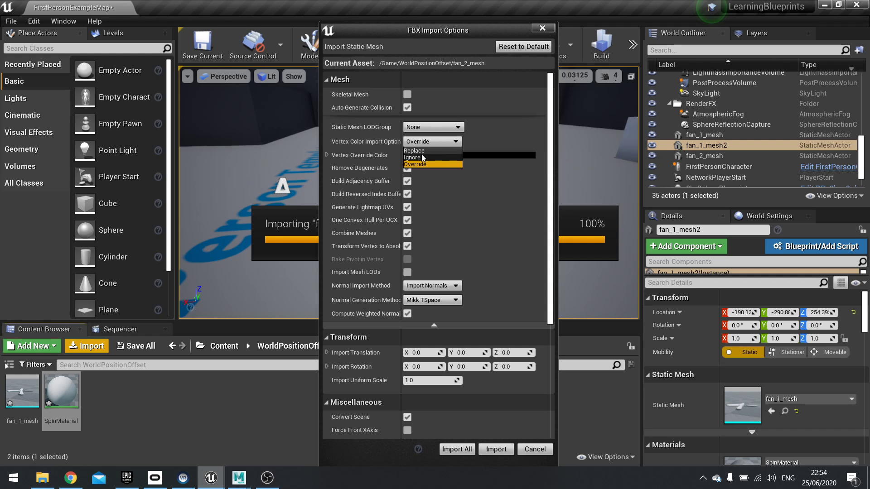
left_click(420, 151)
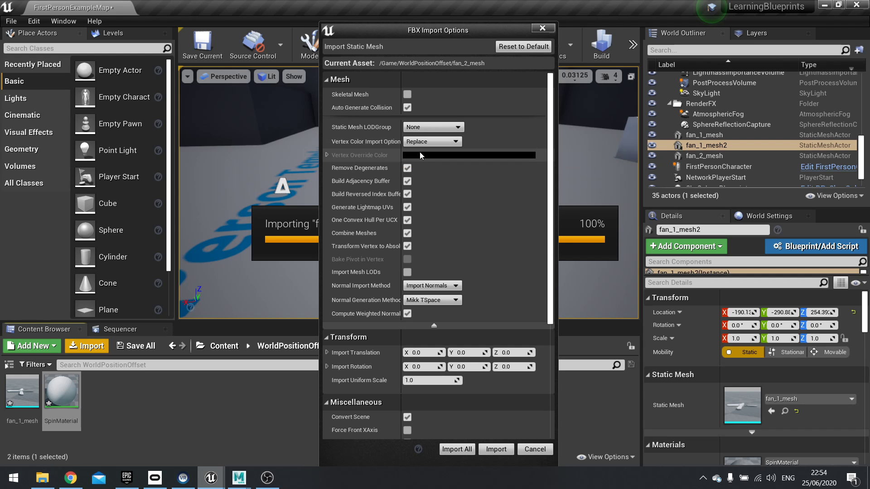
left_click(495, 449)
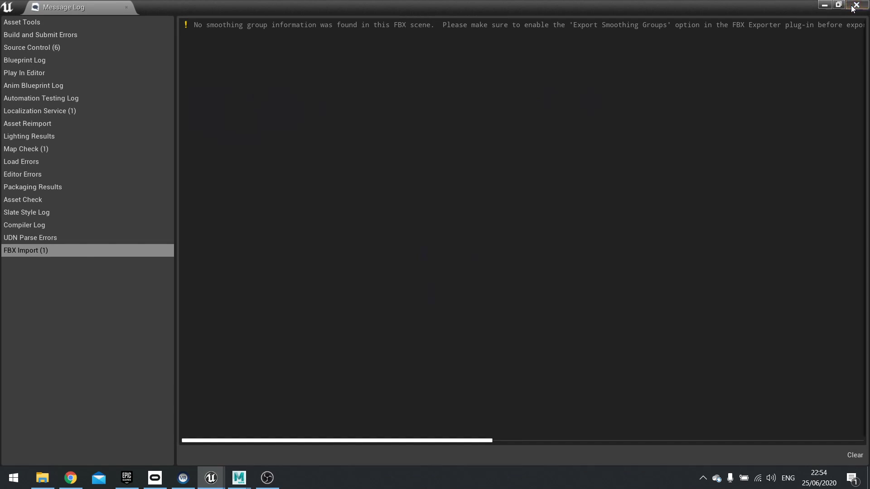
left_click(855, 6)
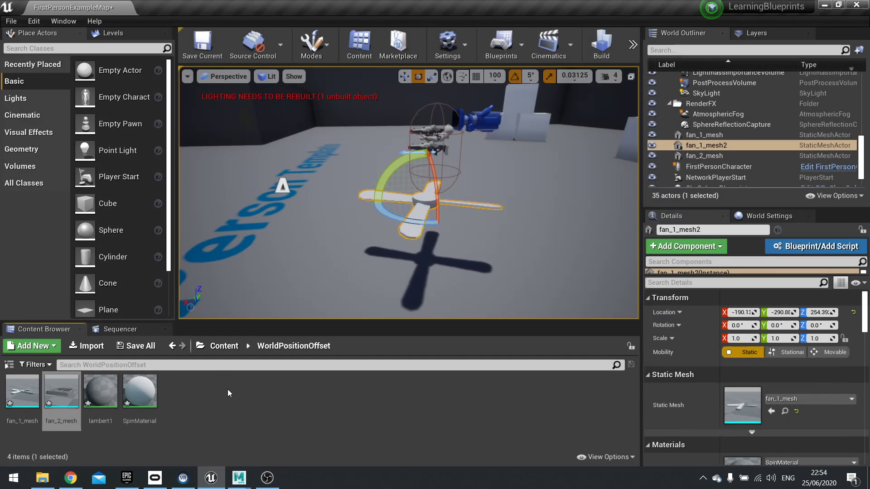
- Open fan_2_mesh and check that its blades carry red vertex colour
double_click(62, 395)
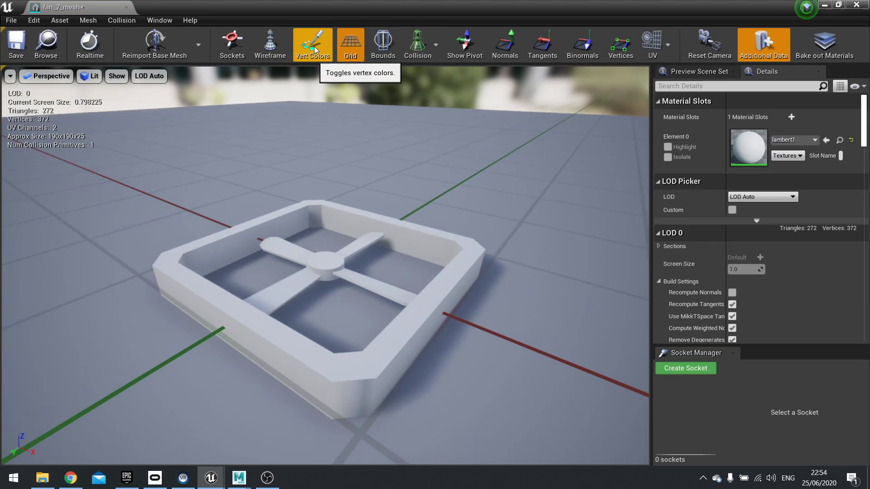
left_click(314, 46)
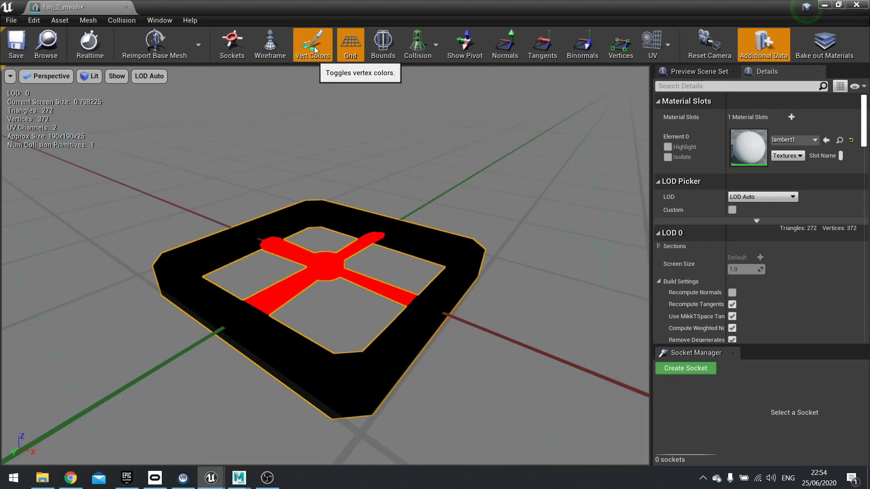
left_click_drag(323, 223, 275, 231)
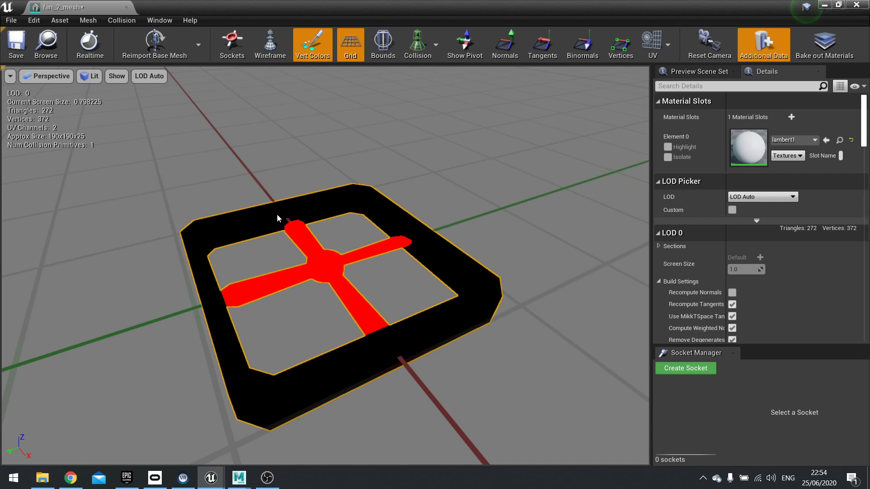
left_click_drag(418, 287, 328, 245)
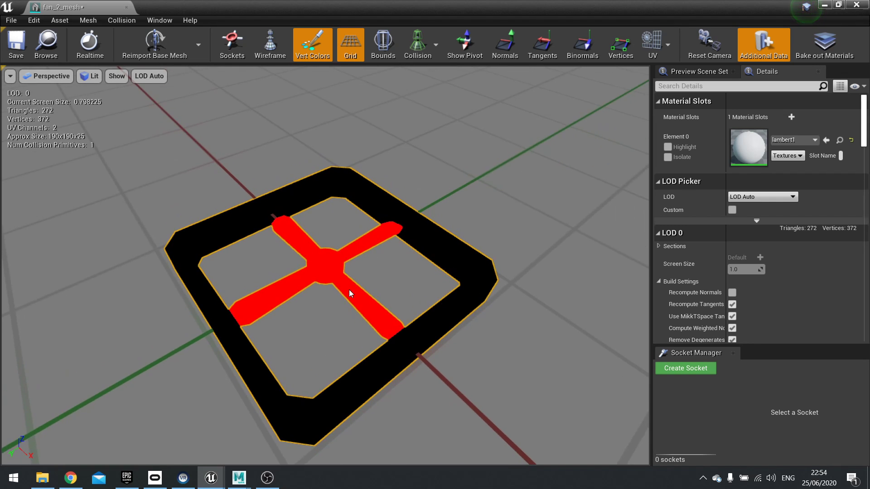
left_click(313, 54)
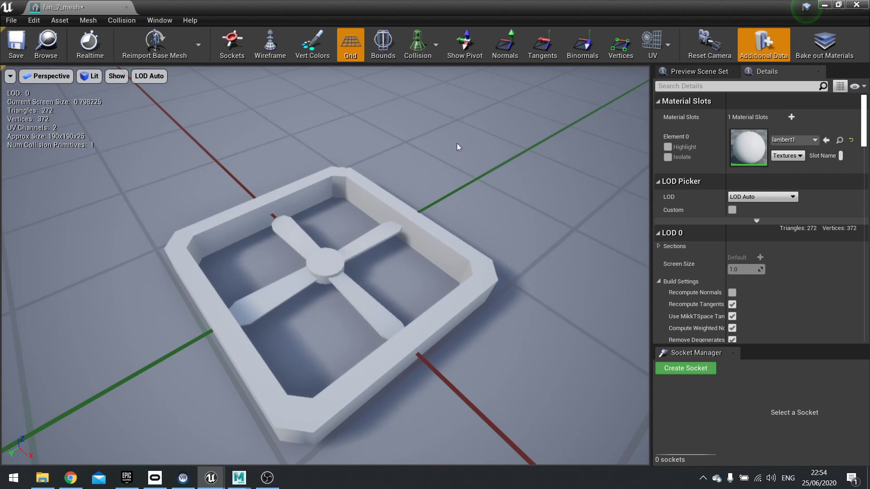
- Assign SpinMaterial to fan_2_mesh's Element 0 slot and save the asset
left_click(793, 140)
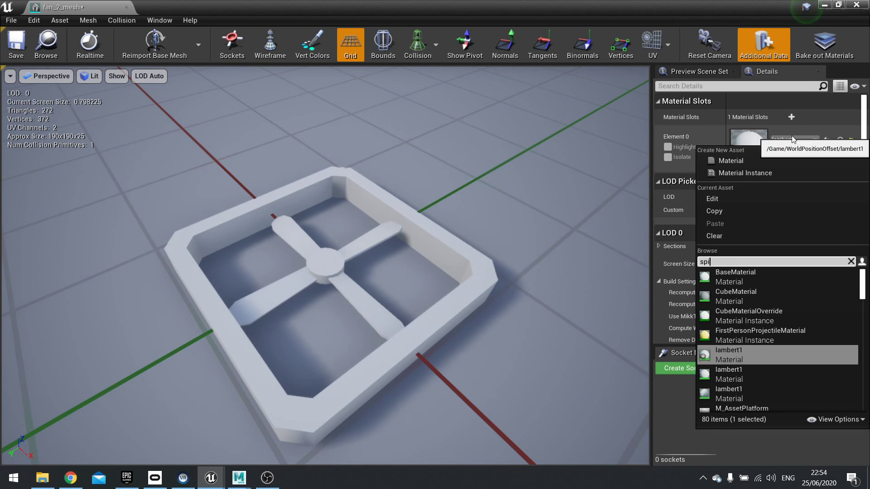
left_click(757, 274)
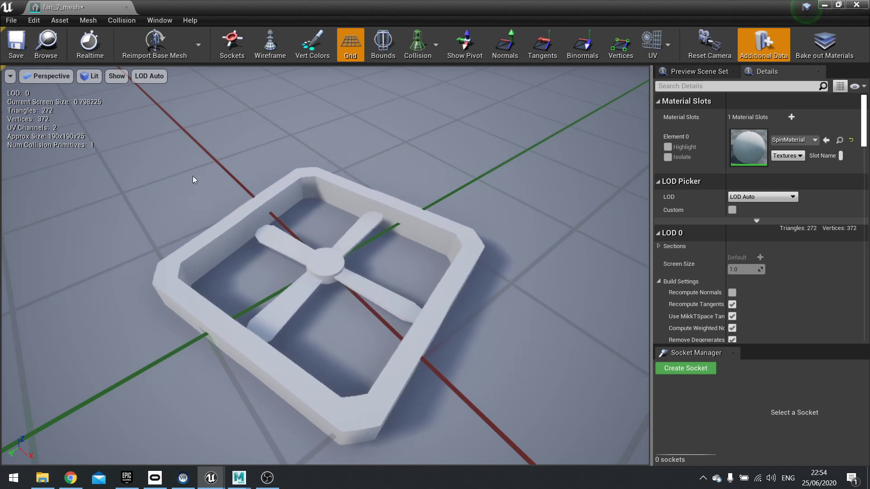
left_click(16, 44)
- Open SpinMaterial and add a VertexColor node to its graph
left_click(126, 7)
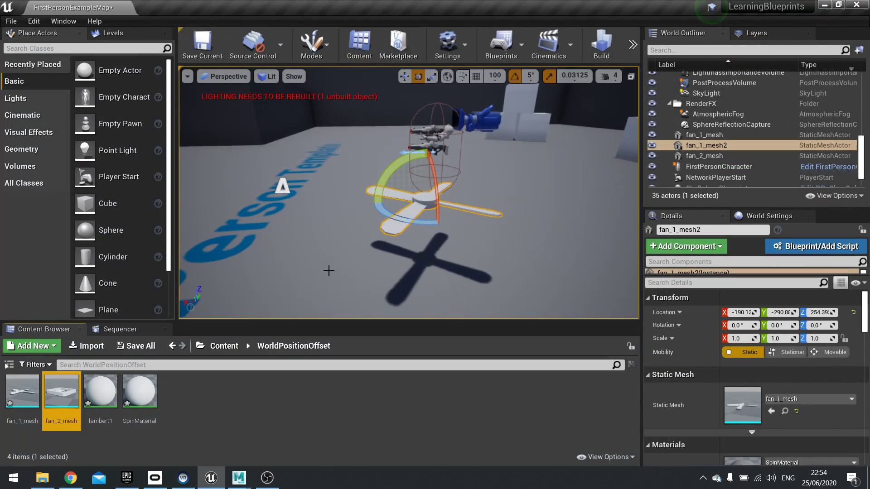
left_click(143, 393)
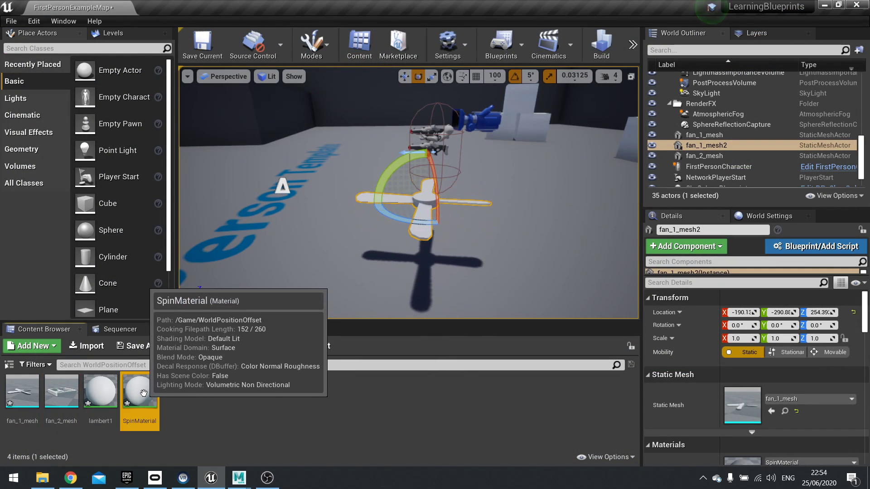
double_click(143, 393)
right_click_drag(307, 229, 481, 195)
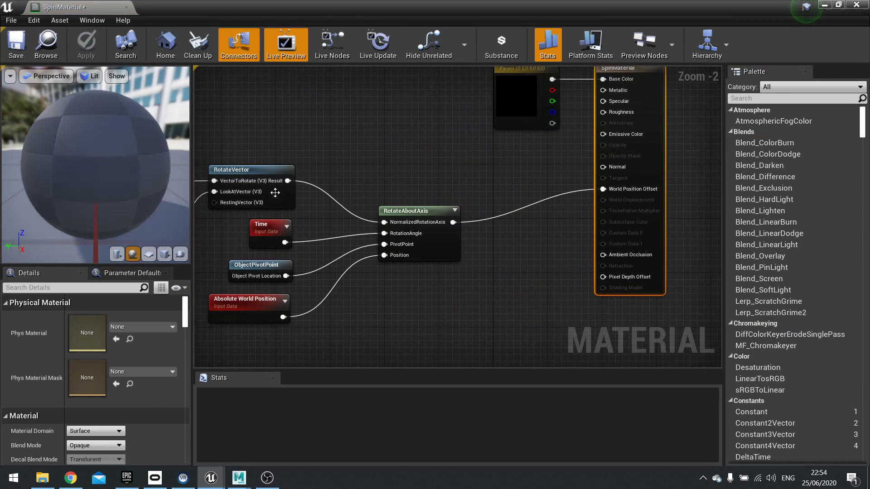
right_click(437, 160)
type("vertexco")
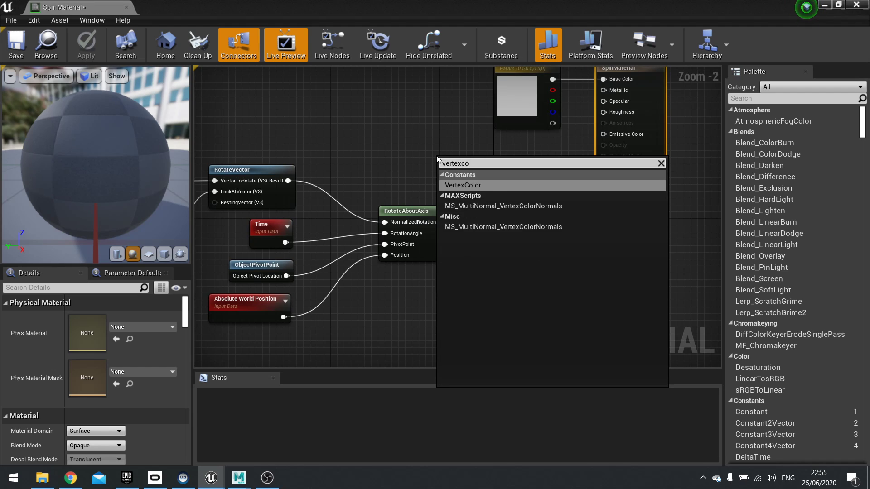
key("Return")
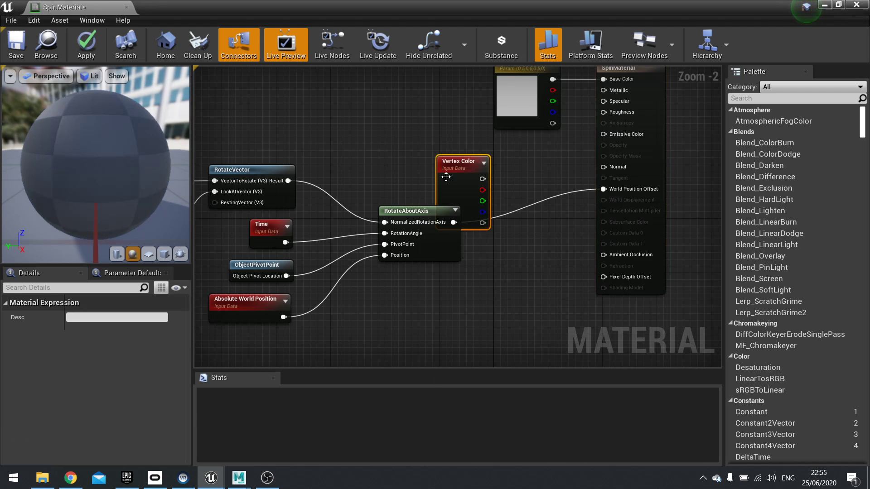
left_click_drag(446, 177, 484, 189)
- Multiply VertexColor R by RotateAboutAxis and wire the result into World Position Offset
type("mul")
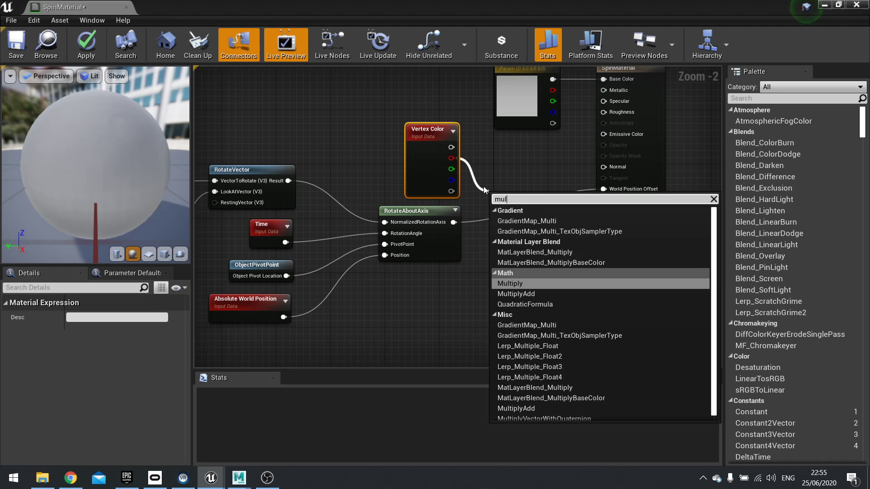
key("Return")
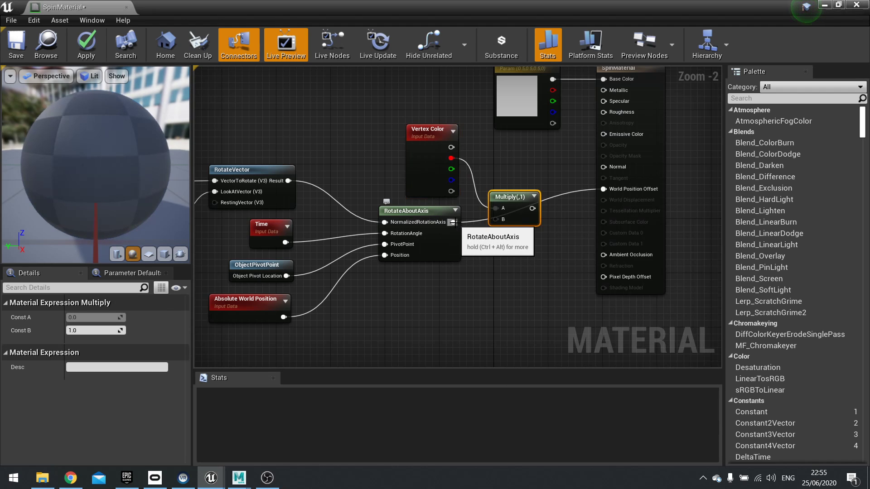
left_click_drag(454, 223, 604, 189)
left_click_drag(511, 183, 517, 170)
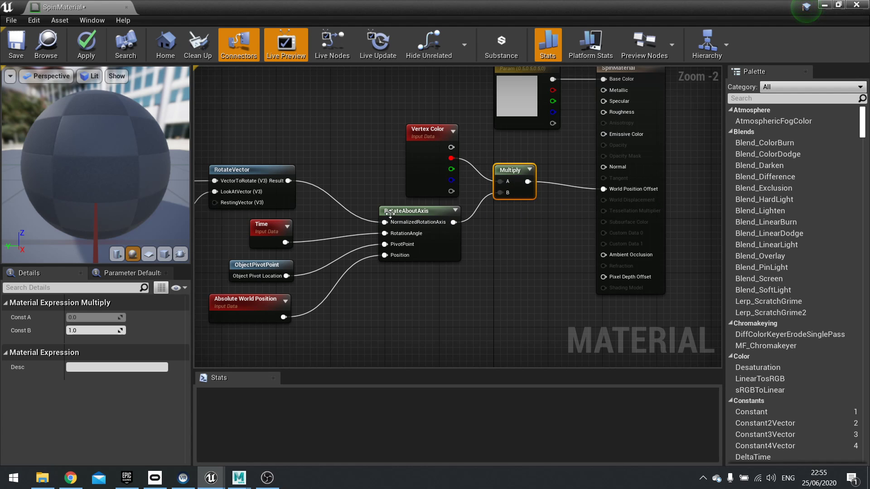
right_click_drag(437, 293, 580, 271)
left_click_drag(584, 307, 501, 264)
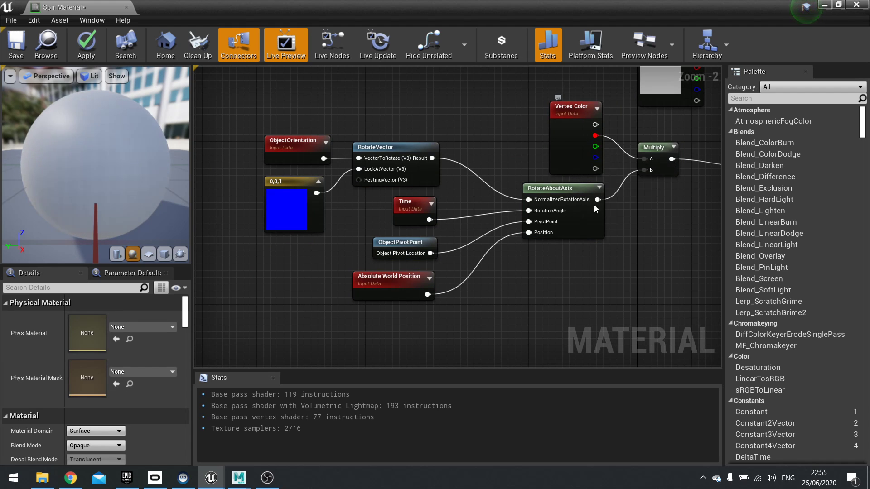
right_click_drag(565, 268, 504, 267)
left_click_drag(517, 326, 347, 263)
left_click(516, 263)
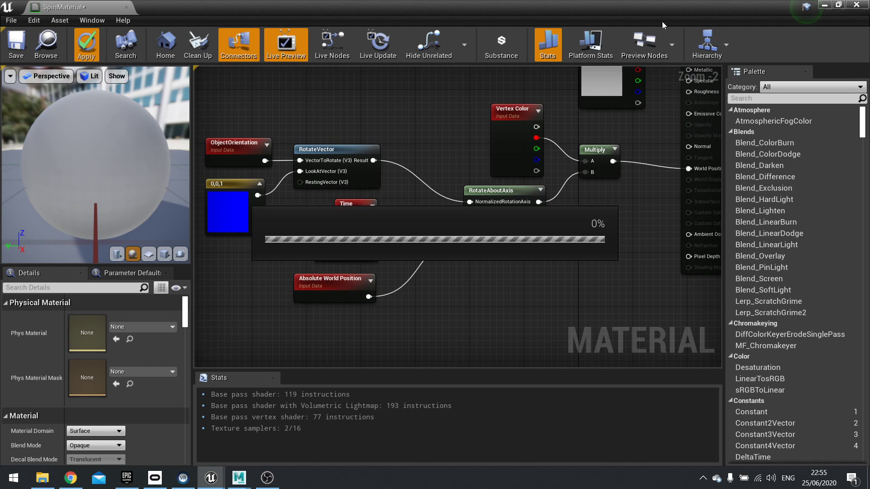
- Drag fan_2_mesh into the level and rotate it -90 on Y to stand upright
left_click(825, 6)
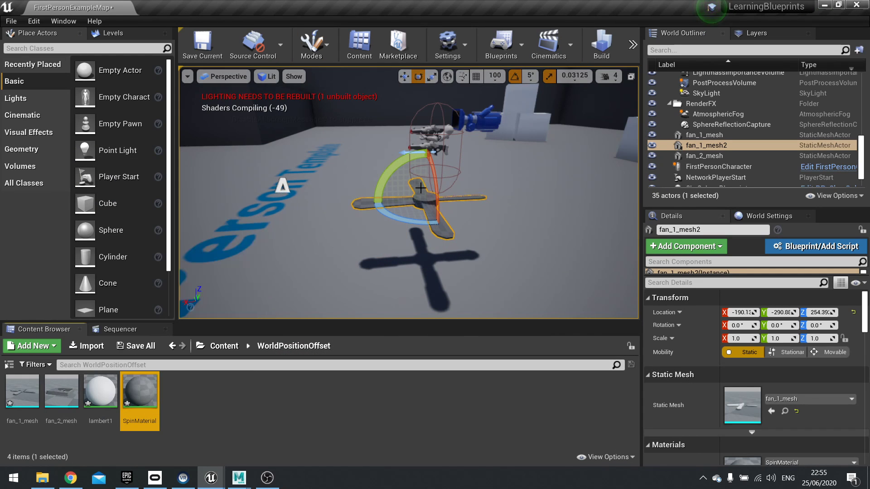
mouse_move(421, 188)
right_mouse_down()
mouse_move(301, 257)
mouse_move(405, 184)
right_mouse_up()
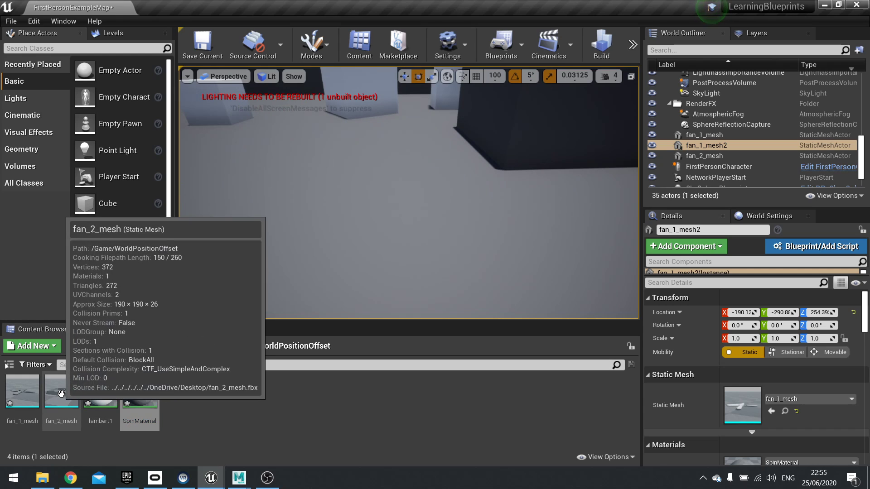
left_click_drag(61, 391, 284, 145)
key("w")
right_click_drag(398, 169, 397, 160)
key("e")
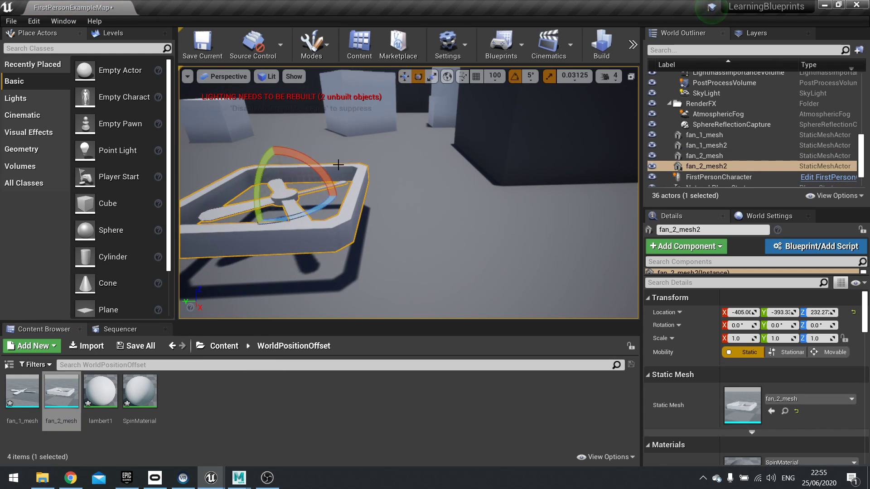
left_click_drag(275, 160, 571, 213)
- Move the new fan back and up so it sits against the dark wall
key("w")
key("f")
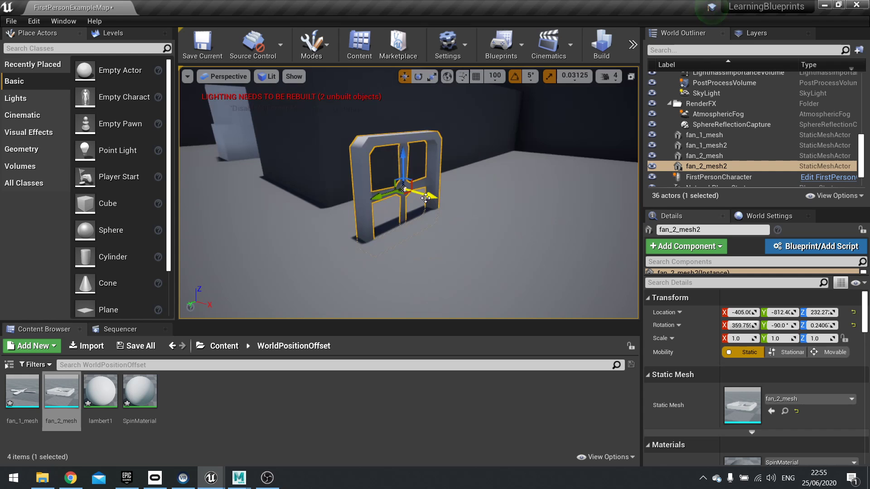
left_click_drag(426, 198, 397, 182)
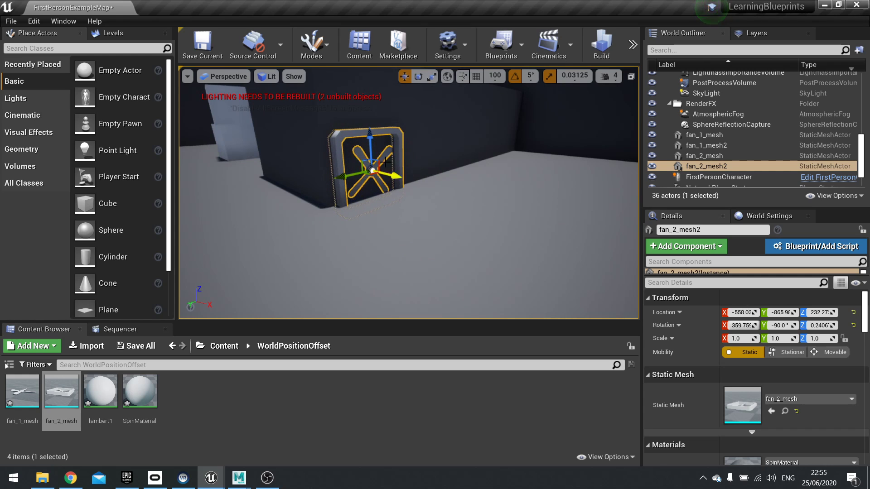
left_click_drag(369, 140, 367, 97)
left_click(437, 213)
key("w")
right_click_drag(437, 213, 231, 268)
key("s")
key("w")
right_click_drag(463, 140, 313, 98)
- Set fan_1_mesh's Vertex Override Color to red (R=1) and reimport the base mesh
key("s")
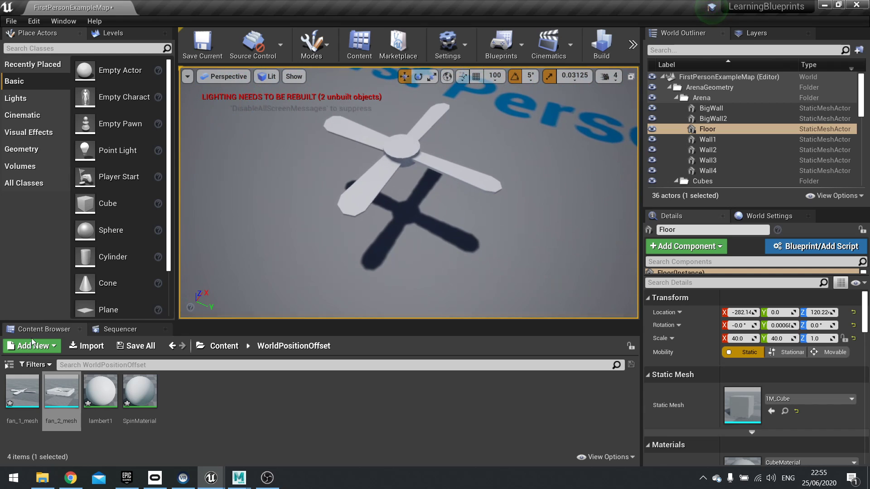
double_click(23, 391)
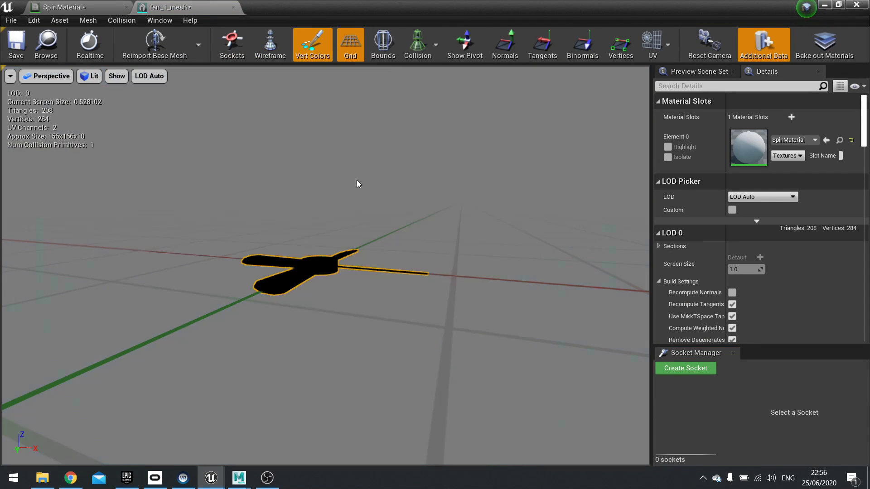
left_click_drag(410, 239, 417, 271)
left_click_drag(349, 254, 427, 266)
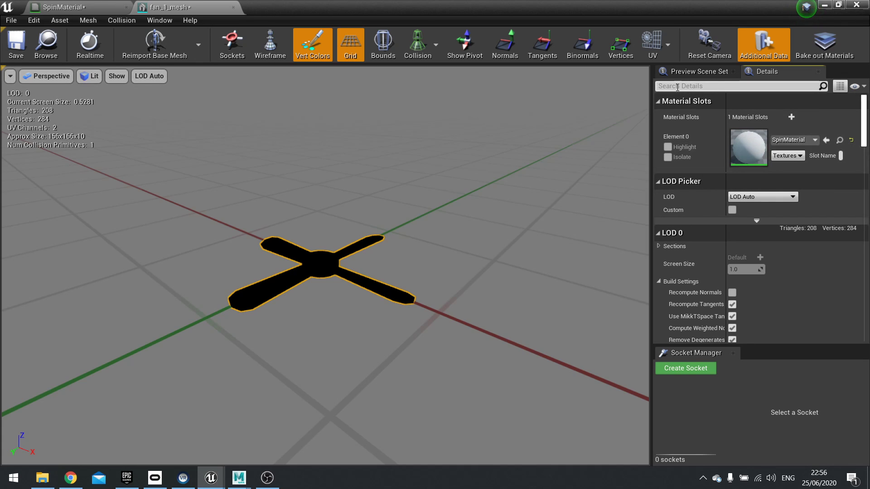
left_click(694, 86)
type("vertex")
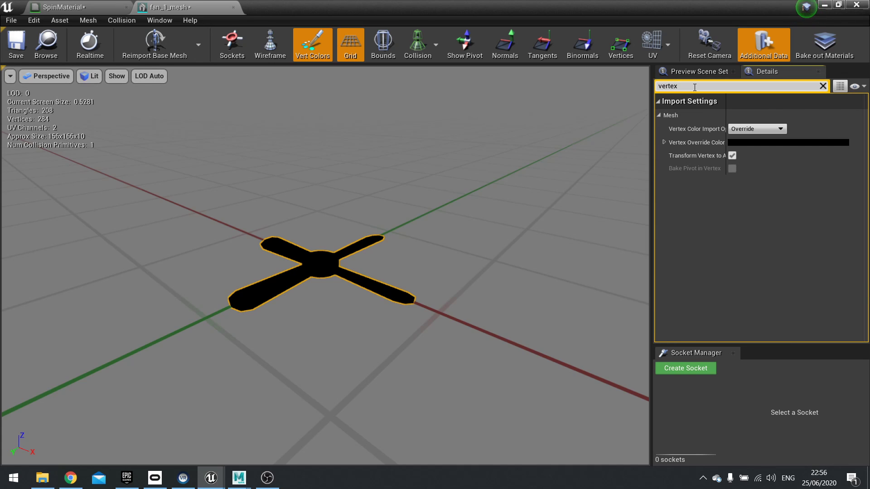
left_click(752, 143)
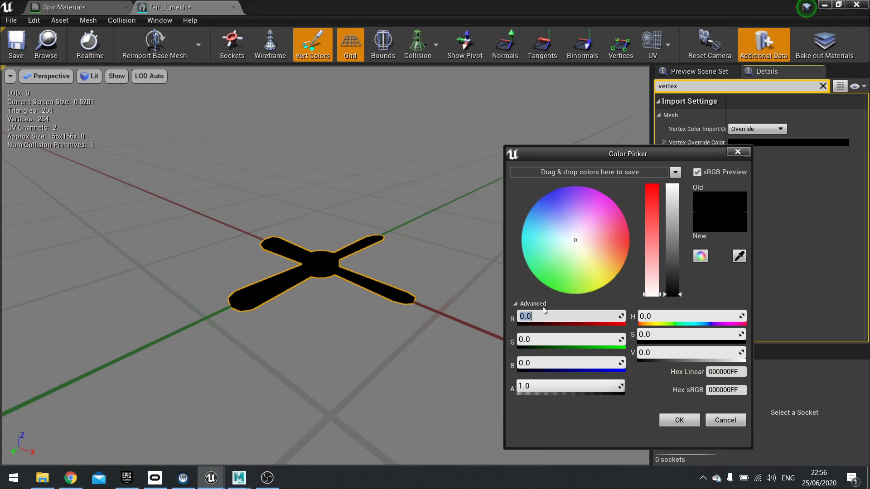
key("Return")
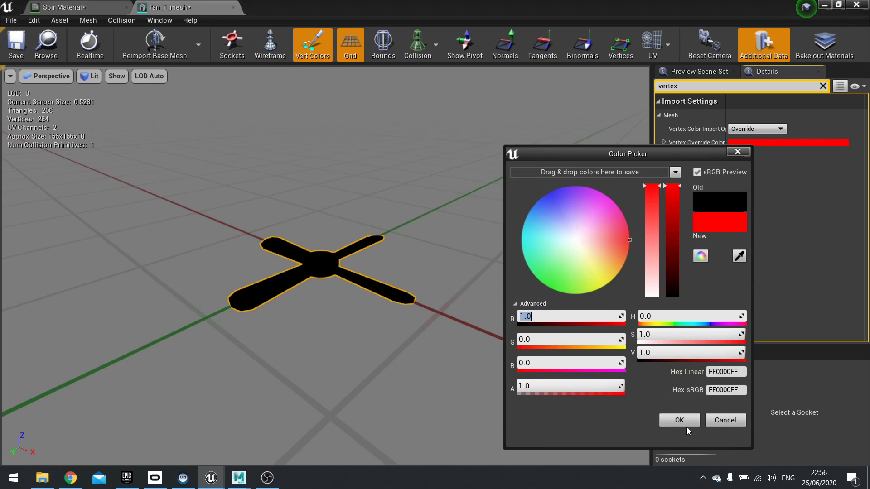
left_click(687, 422)
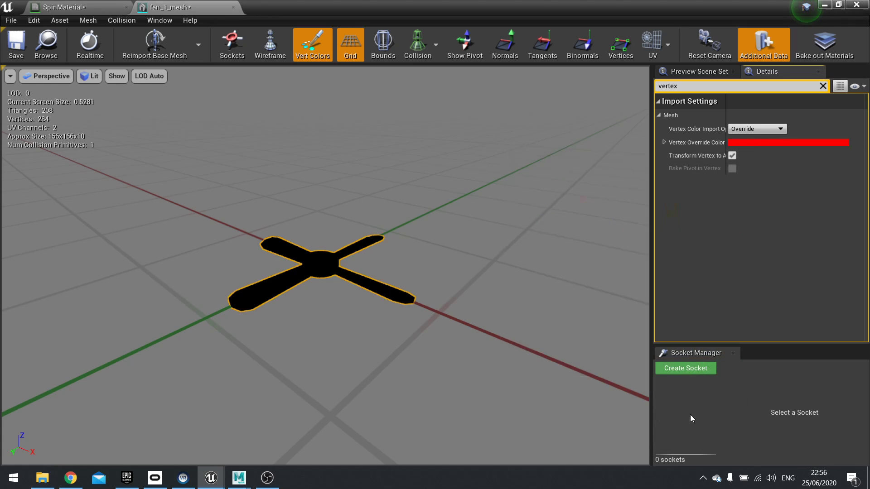
left_click(159, 55)
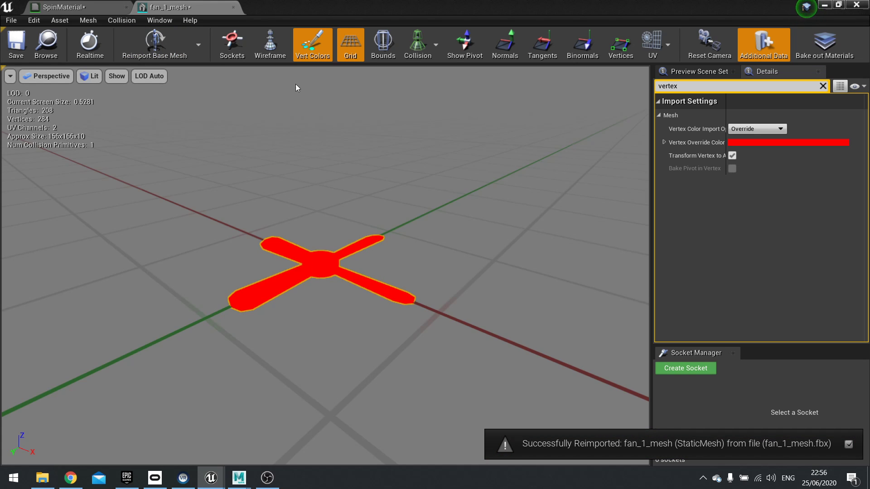
left_click(309, 42)
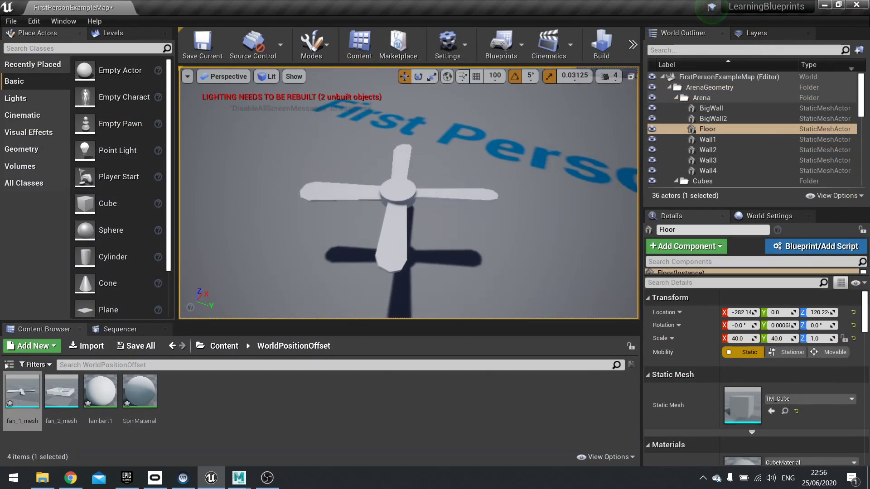
- Select the floor fan and Alt-drag it along Y twice, creating fan_1_mesh3 and fan_1_mesh4
right_click_drag(408, 195, 623, 167)
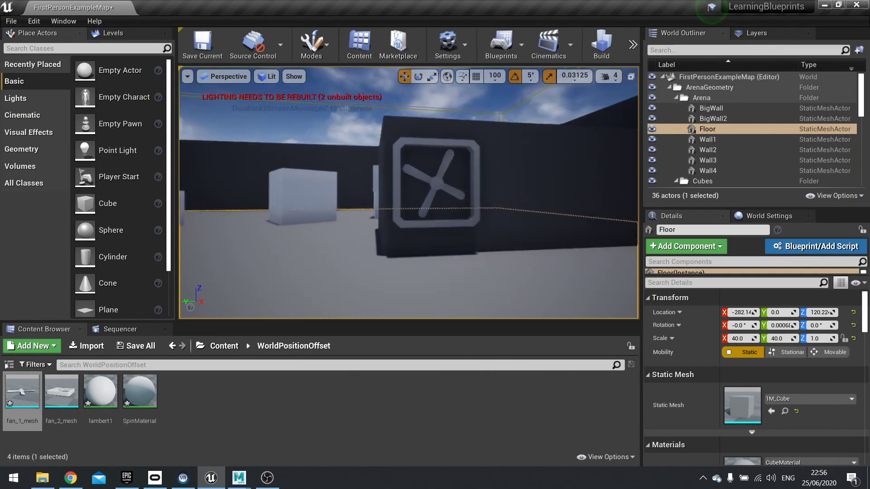
right_click_drag(389, 179, 472, 253)
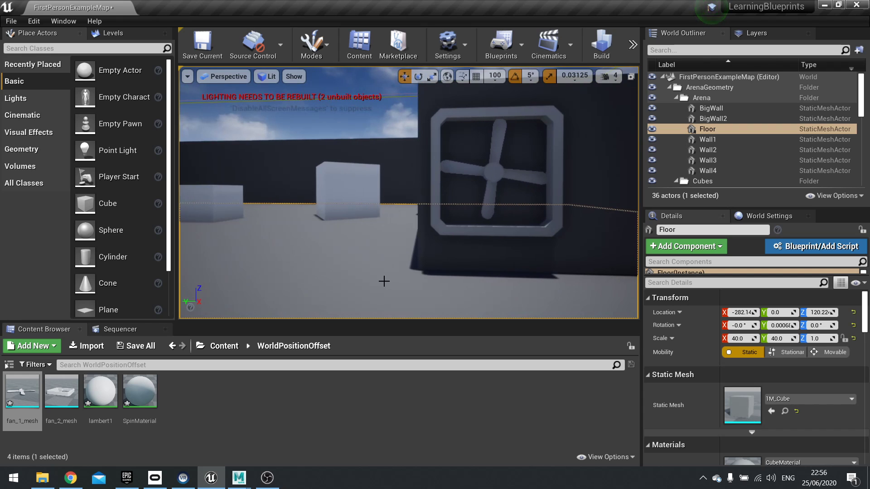
right_click_drag(384, 281, 283, 297)
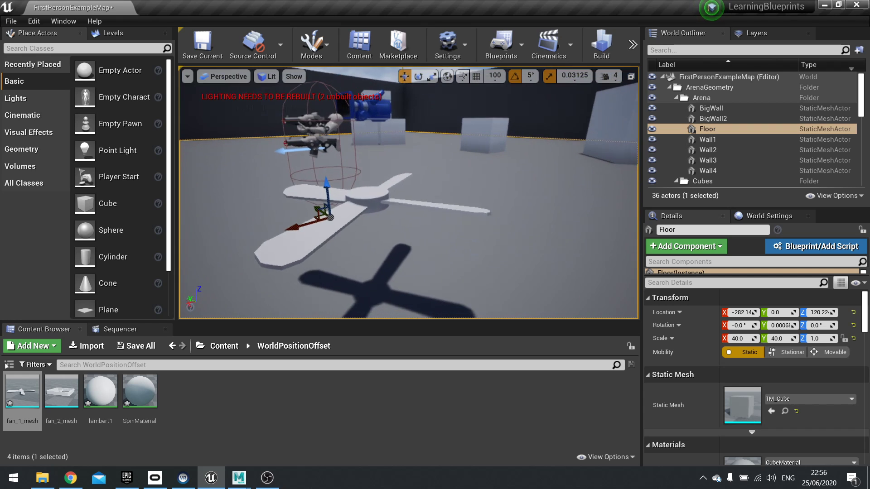
left_click(369, 203)
mouse_move(385, 219)
right_mouse_down()
mouse_move(365, 247)
mouse_move(319, 210)
mouse_move(329, 222)
mouse_move(303, 229)
mouse_move(380, 211)
right_mouse_up()
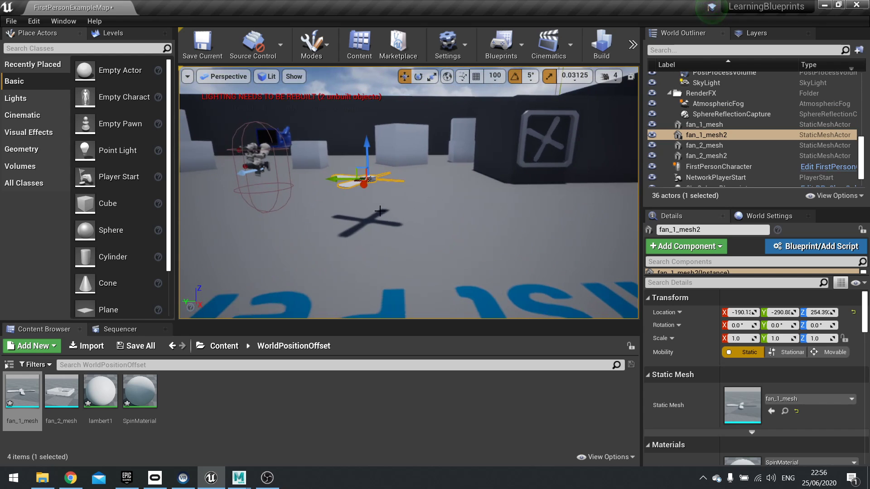
left_click_drag(334, 180, 504, 182, "alt")
key("d")
right_click_drag(505, 183, 504, 231)
key("w")
key("s")
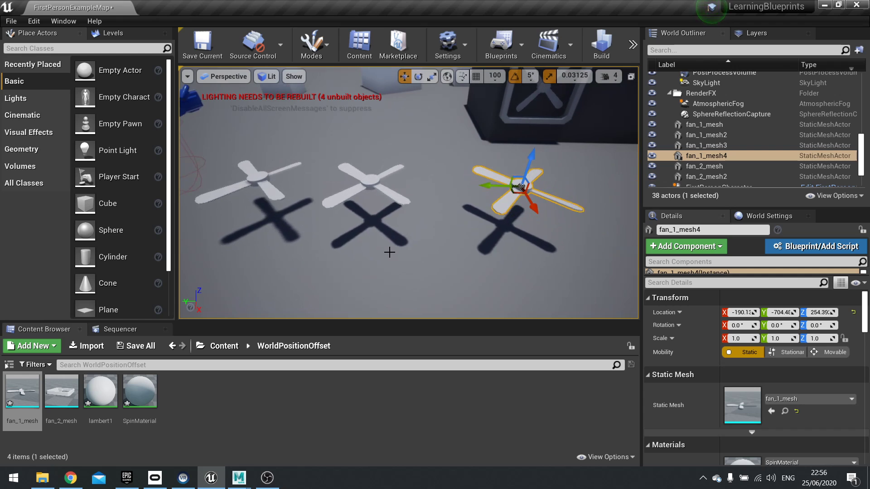